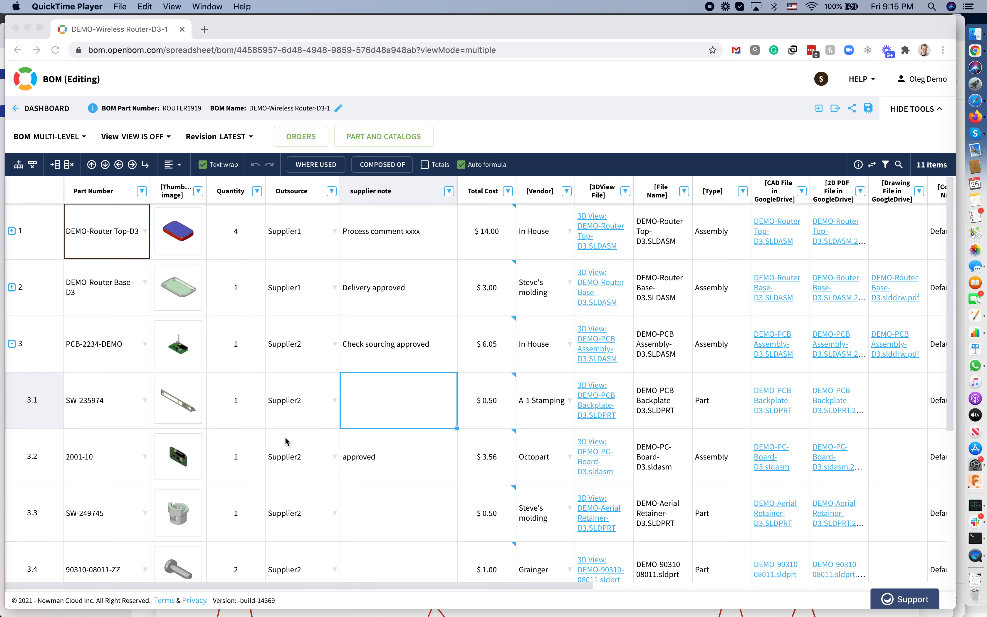
{"action": "scroll", "coordinate": [286, 437], "scroll_direction": "down", "scroll_amount": 5}
{"action": "scroll", "coordinate": [286, 440], "scroll_direction": "up", "scroll_amount": 5}
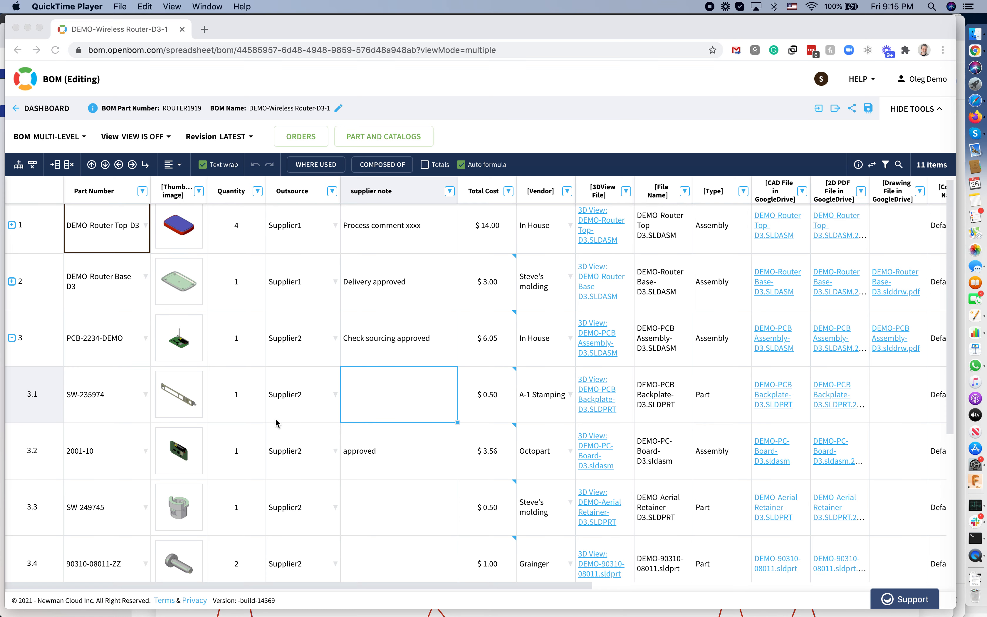
{"action": "left_click", "coordinate": [625, 257]}
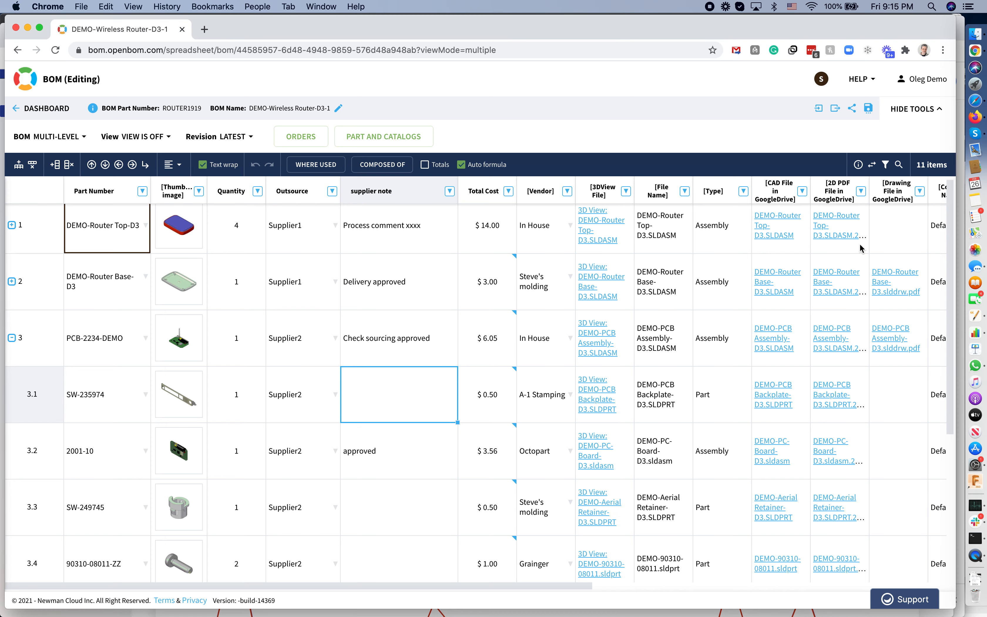
{"action": "mouse_move", "coordinate": [460, 403]}
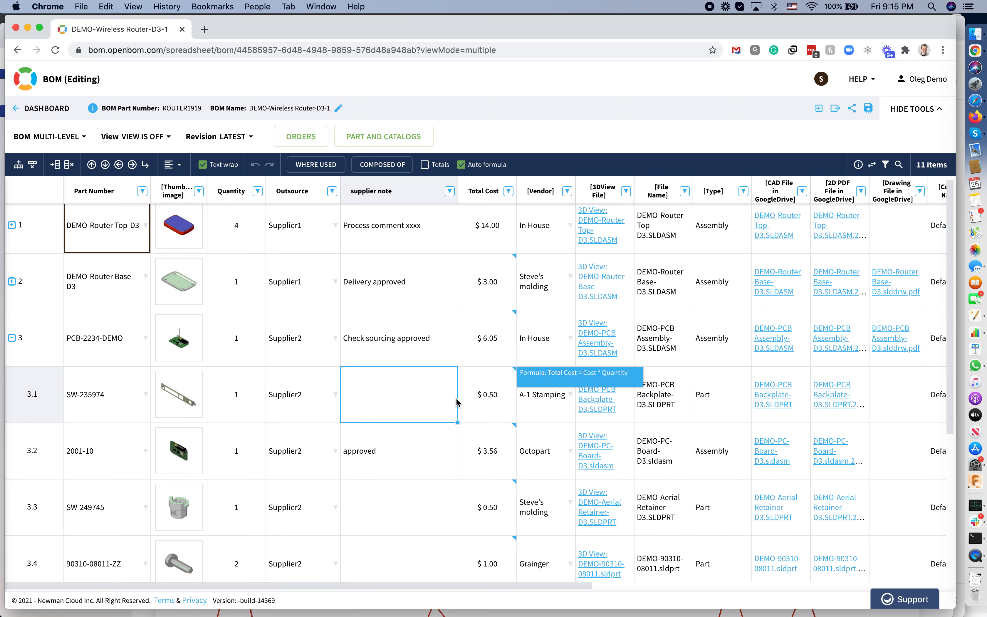
{"action": "scroll", "coordinate": [366, 345], "scroll_direction": "up", "scroll_amount": 1}
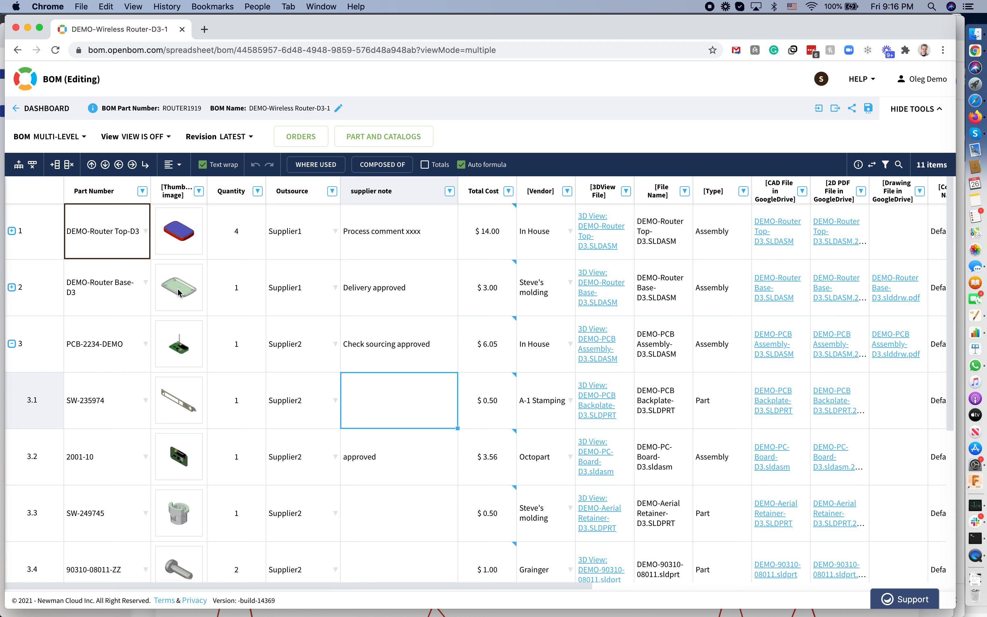
Open the Supplier1 view configuration to review its properties and its Outsource filter, then close it unchanged.
{"action": "left_click", "coordinate": [172, 143]}
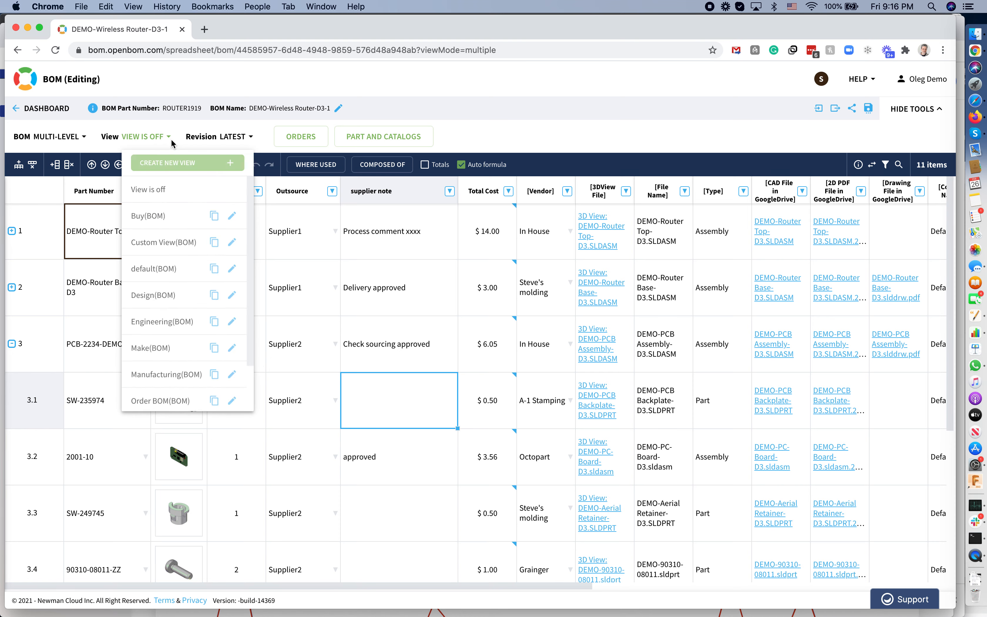
{"action": "scroll", "coordinate": [179, 290], "scroll_direction": "down", "scroll_amount": 2}
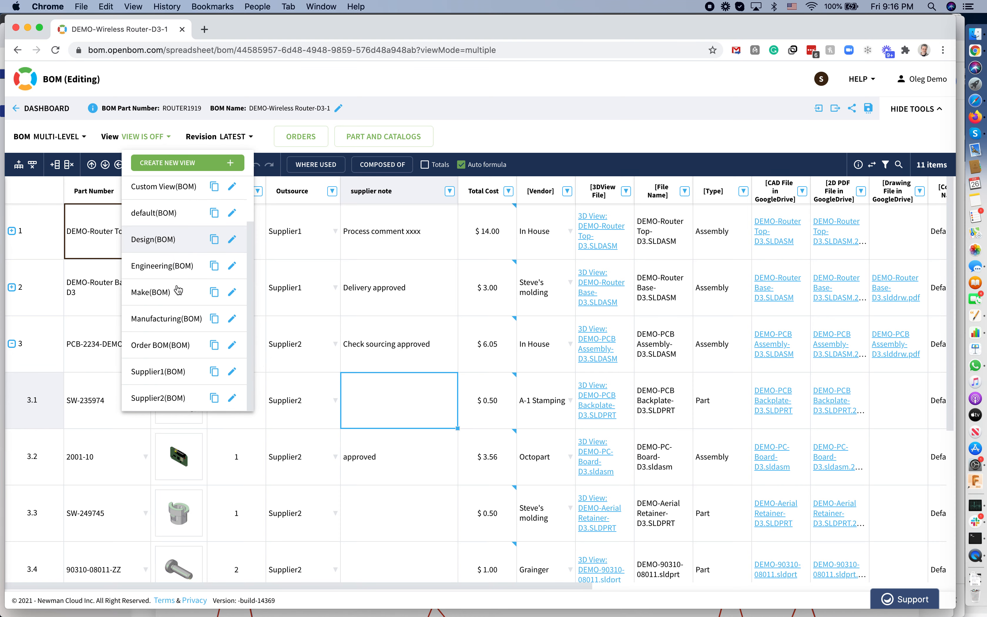
{"action": "left_click", "coordinate": [235, 377]}
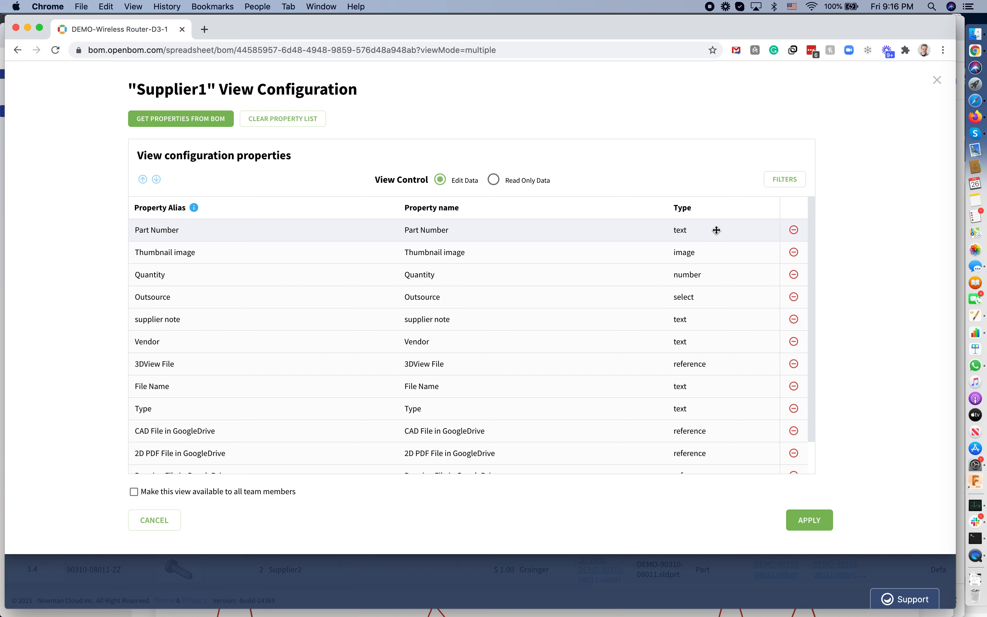
{"action": "left_click", "coordinate": [791, 185]}
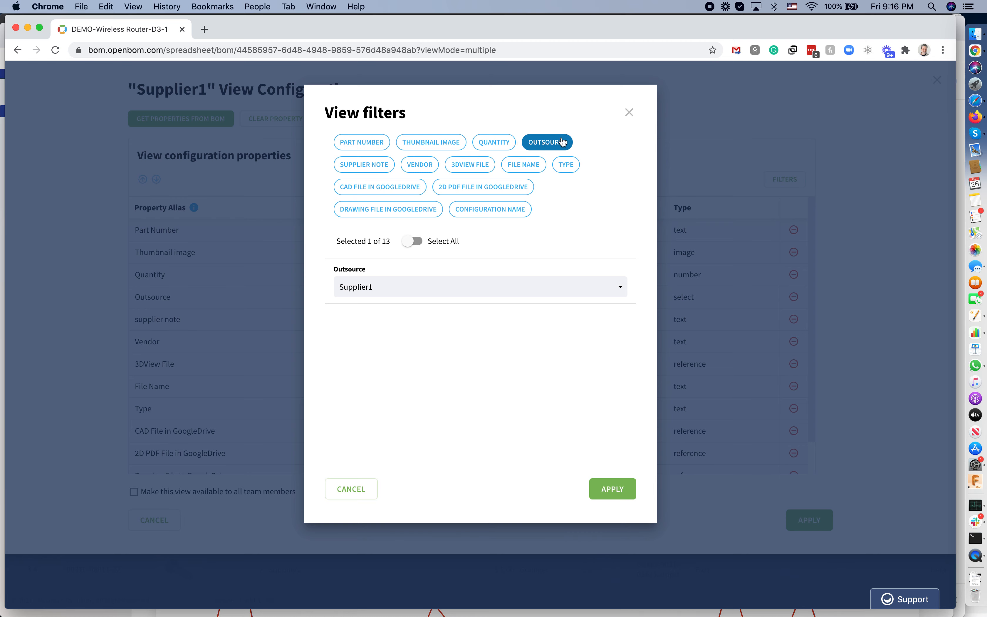
{"action": "left_click", "coordinate": [632, 115]}
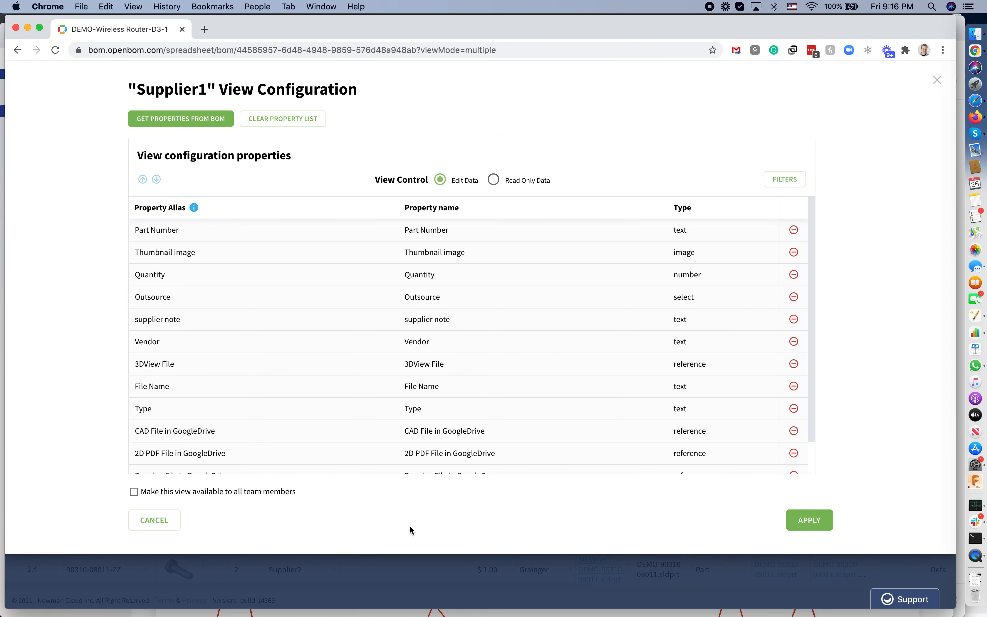
{"action": "left_click", "coordinate": [165, 524]}
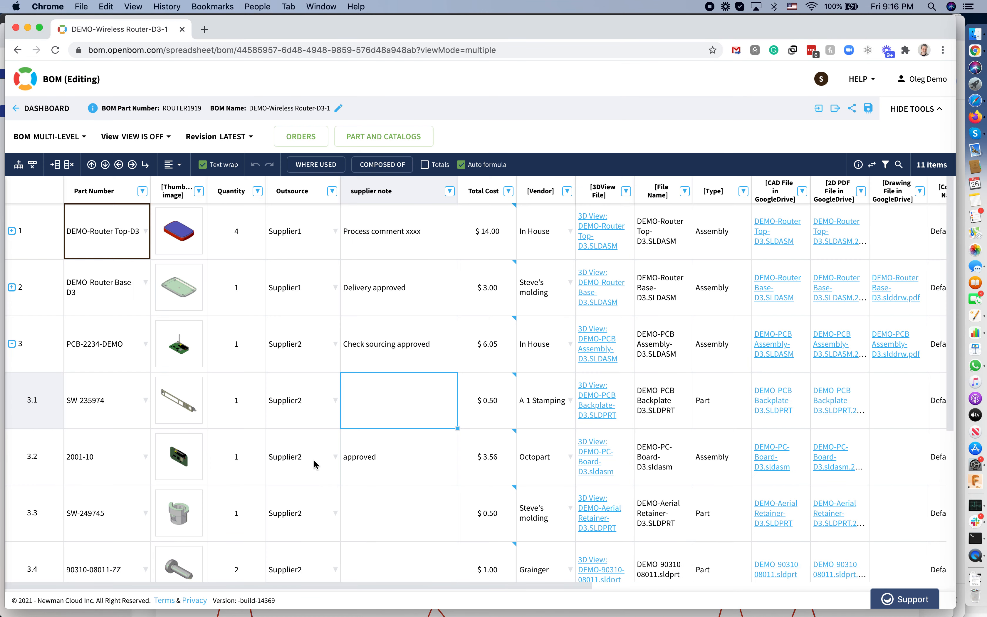
Collapse the PCB-2234-DEMO assembly row to hide its sub-parts.
{"action": "left_click", "coordinate": [12, 343]}
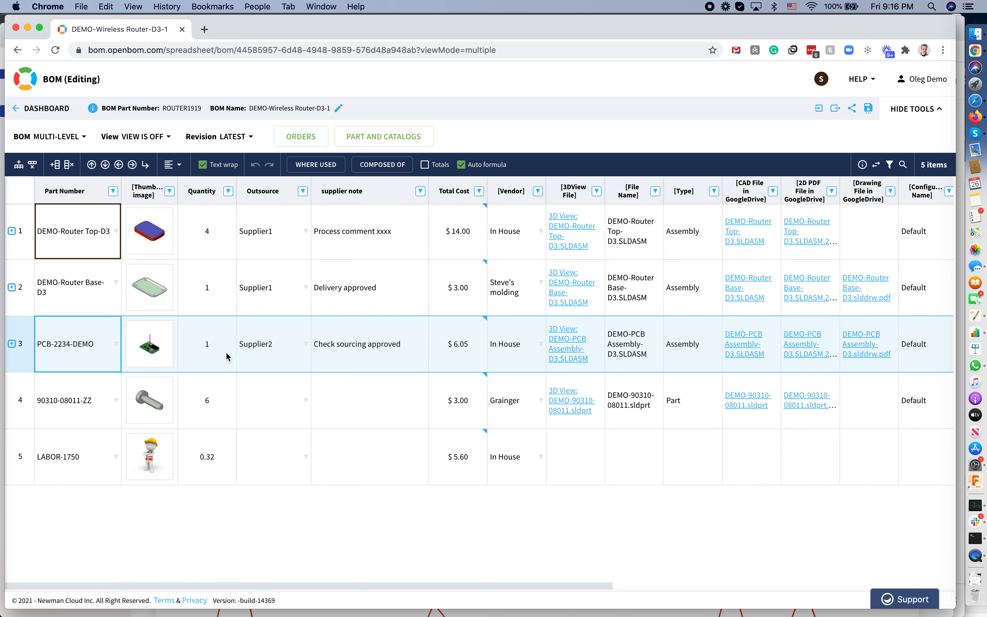
{"action": "left_click", "coordinate": [270, 423]}
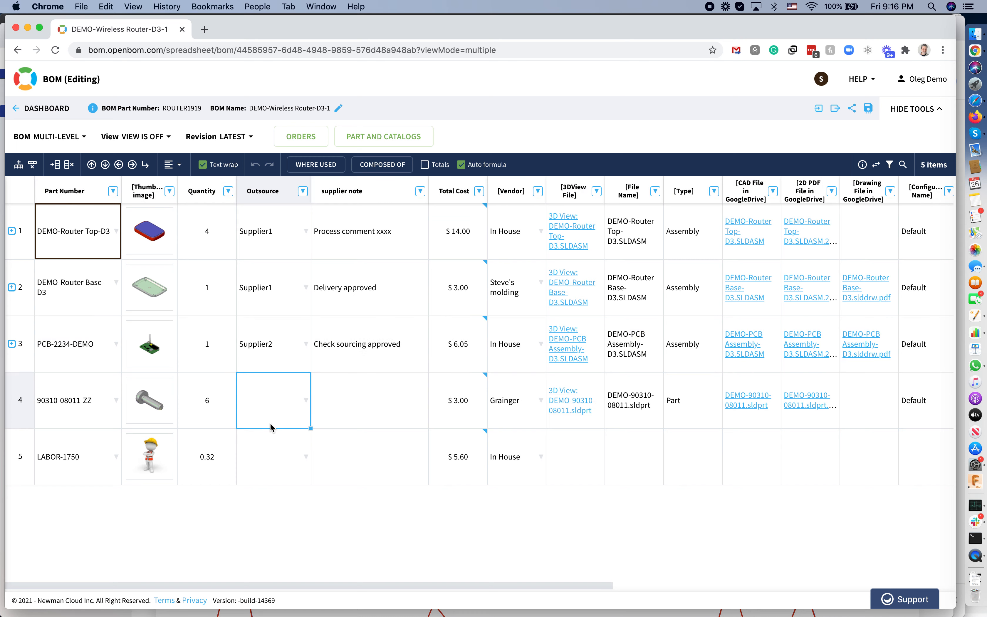
Open the Supplier2 view configuration to review its properties and its Outsource filter, then close it unchanged.
{"action": "left_click", "coordinate": [169, 137]}
{"action": "scroll", "coordinate": [174, 377], "scroll_direction": "down", "scroll_amount": 3}
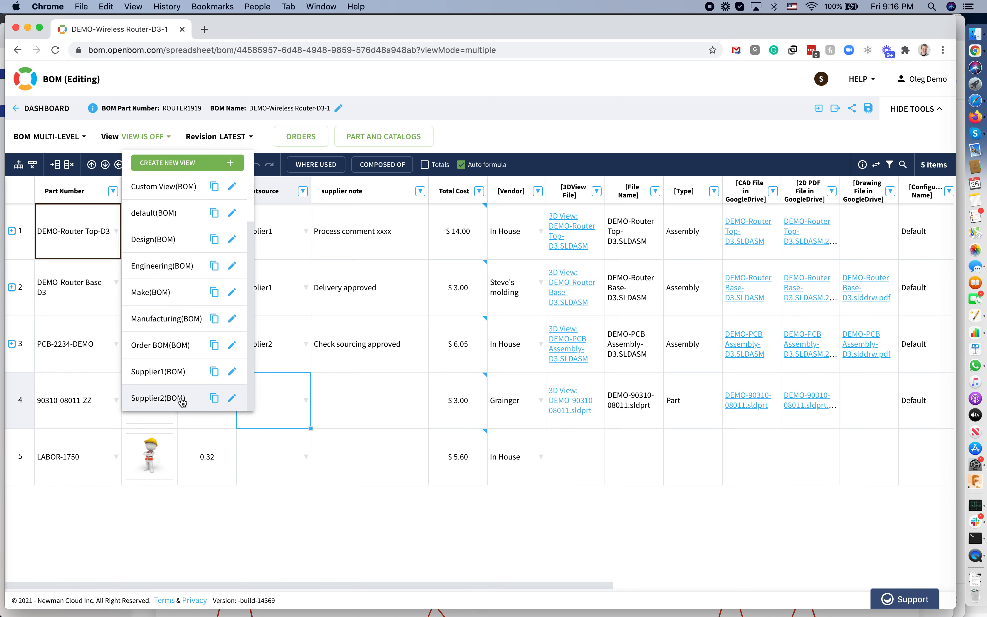
{"action": "left_click", "coordinate": [232, 398]}
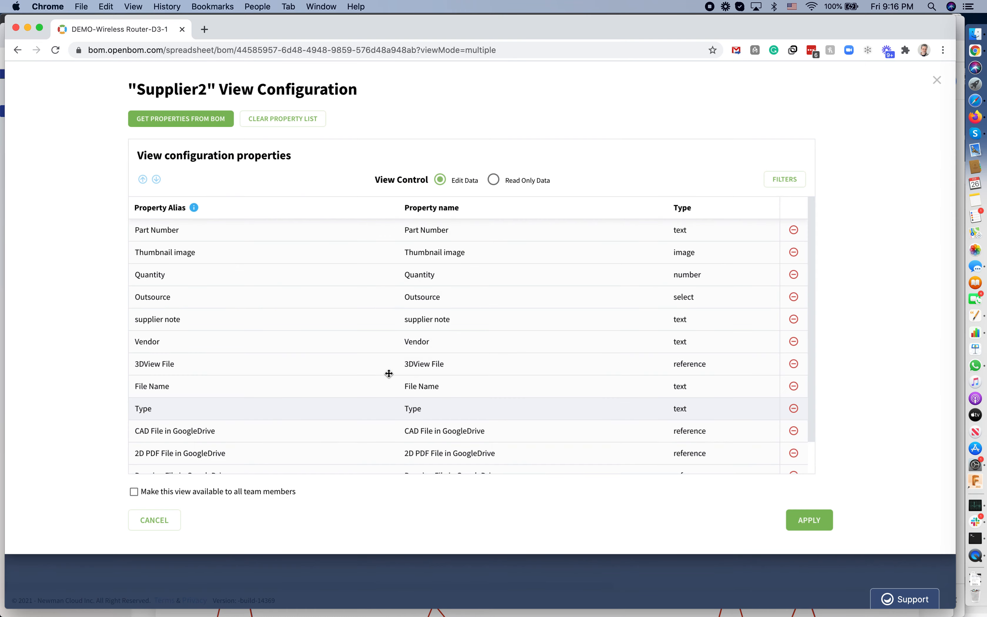
{"action": "scroll", "coordinate": [527, 388], "scroll_direction": "down", "scroll_amount": 2}
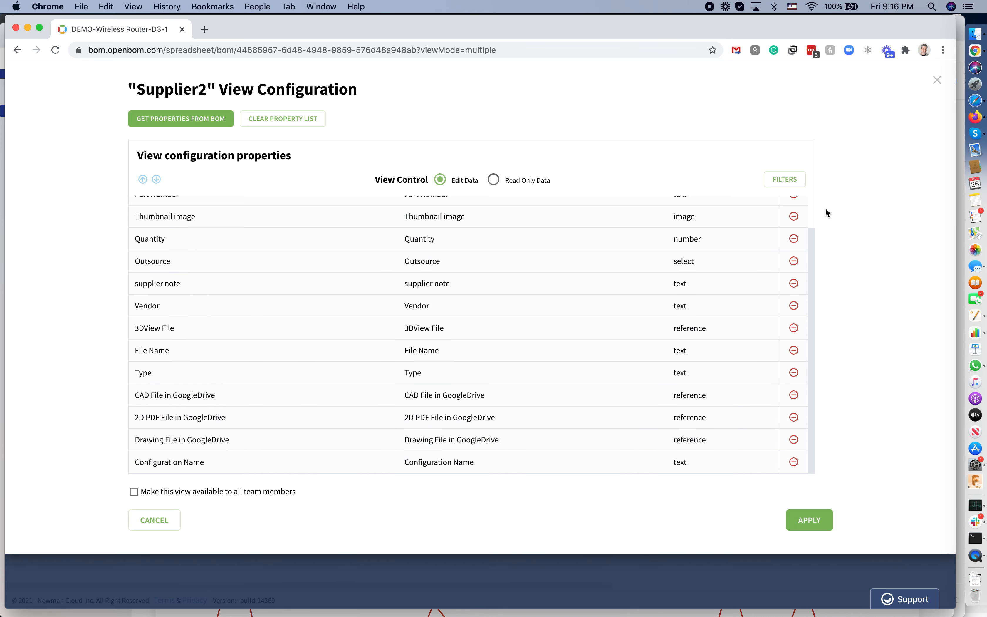
{"action": "left_click", "coordinate": [799, 180]}
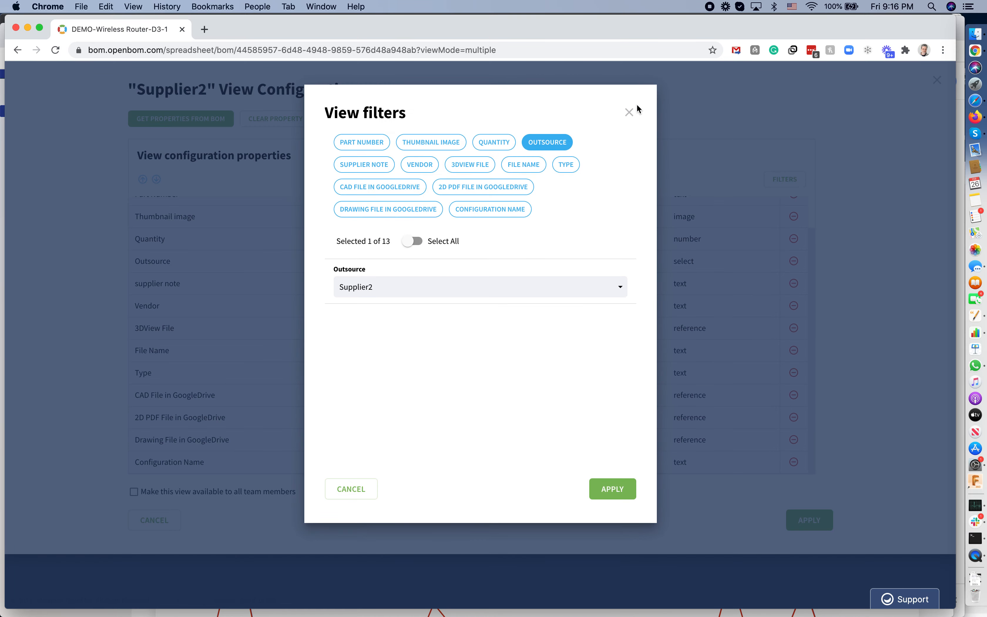
{"action": "left_click", "coordinate": [630, 112]}
{"action": "left_click", "coordinate": [151, 521]}
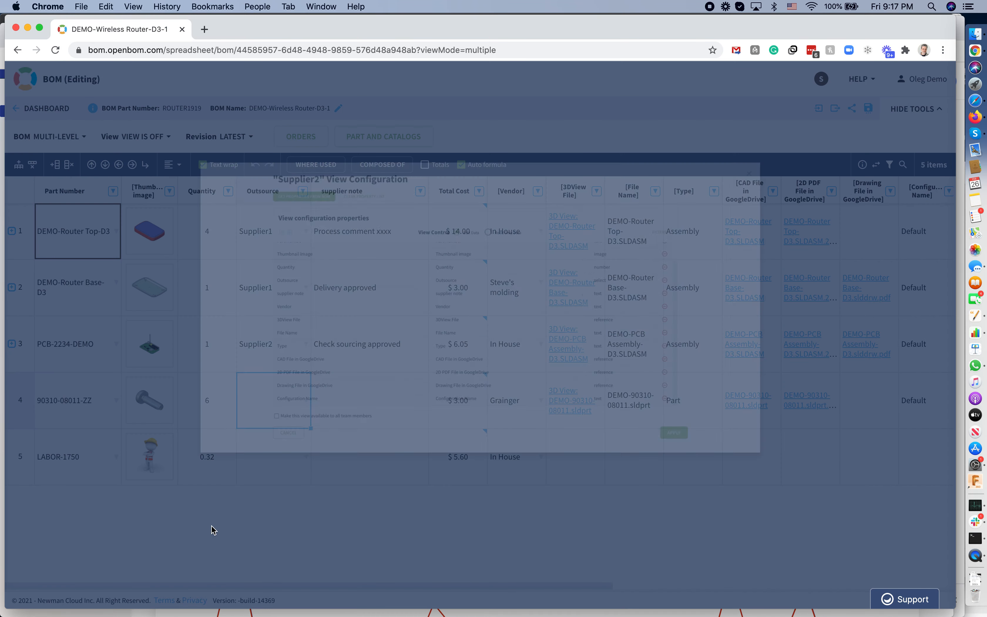
Switch the BOM to the Supplier1 (BOM) view.
{"action": "left_click", "coordinate": [149, 137]}
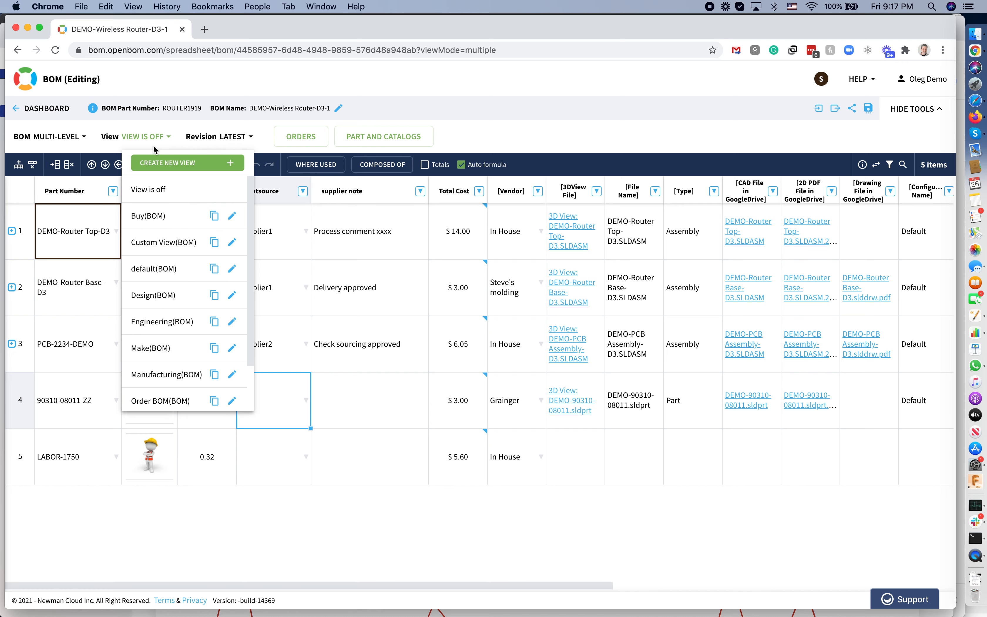
{"action": "scroll", "coordinate": [175, 326], "scroll_direction": "down", "scroll_amount": 2}
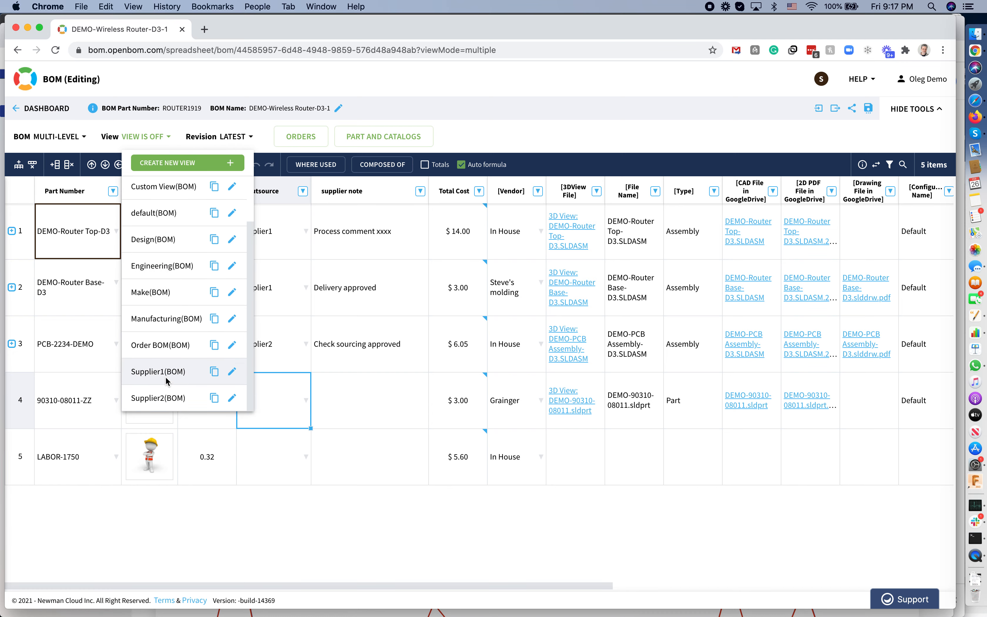
{"action": "left_click", "coordinate": [167, 380]}
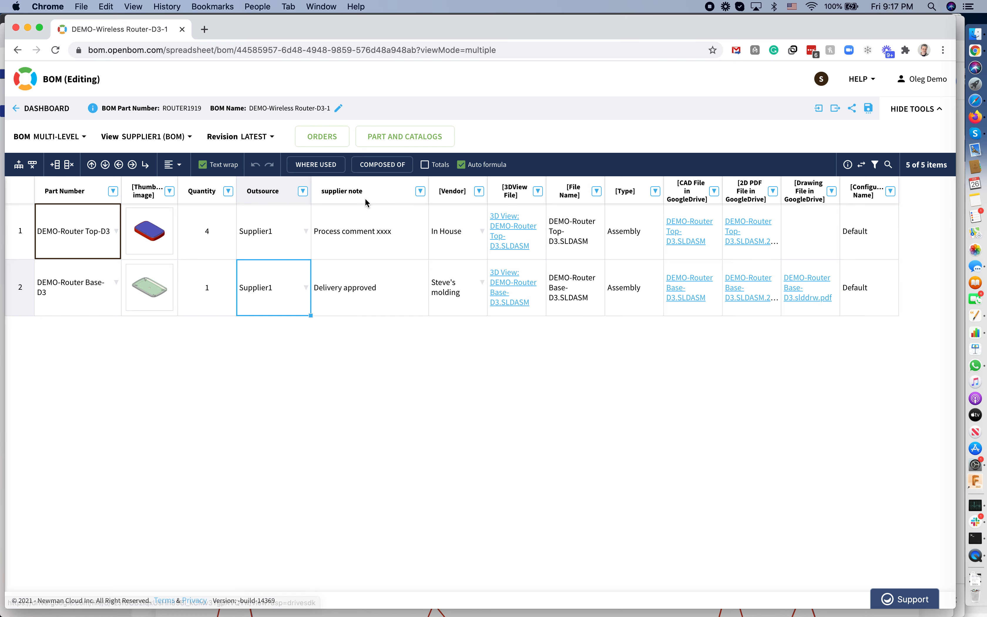
Switch to the Supplier2 (BOM) view and expand the PCB-2234-DEMO assembly.
{"action": "left_click", "coordinate": [175, 137]}
{"action": "scroll", "coordinate": [174, 326], "scroll_direction": "down", "scroll_amount": 2}
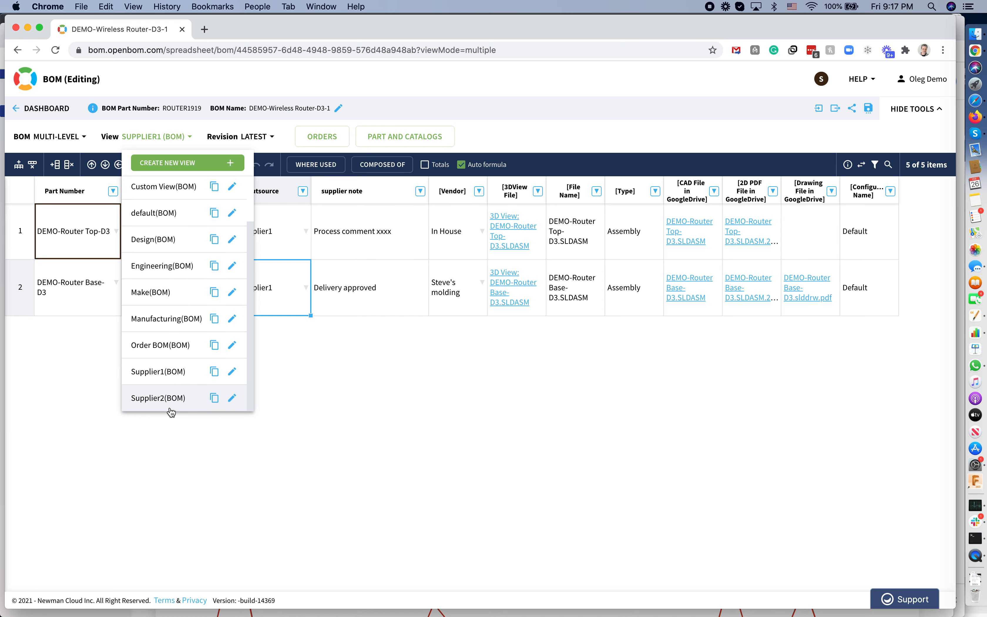
{"action": "left_click", "coordinate": [174, 409]}
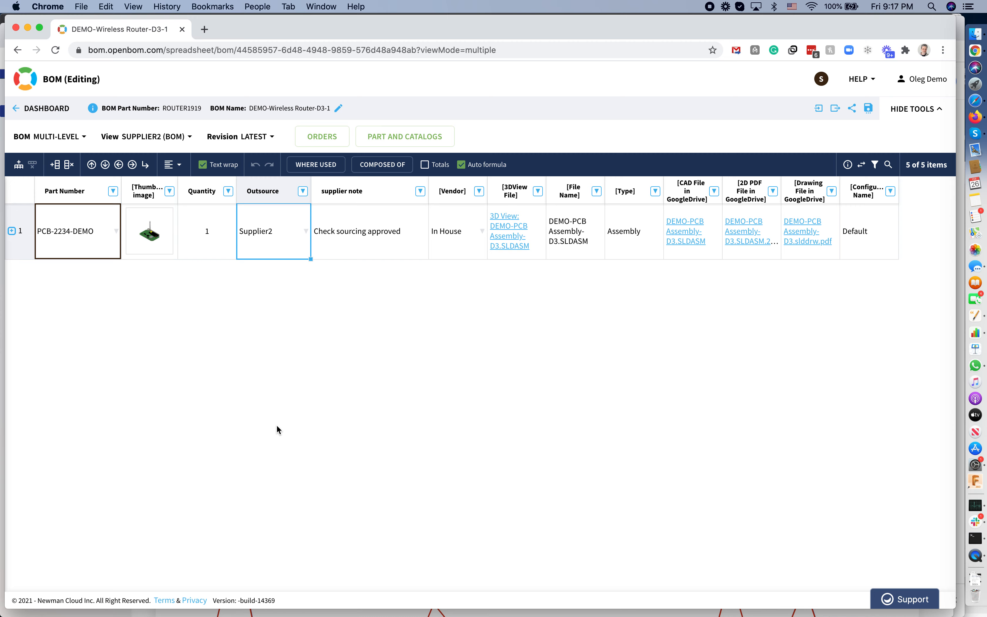
{"action": "left_click", "coordinate": [11, 231]}
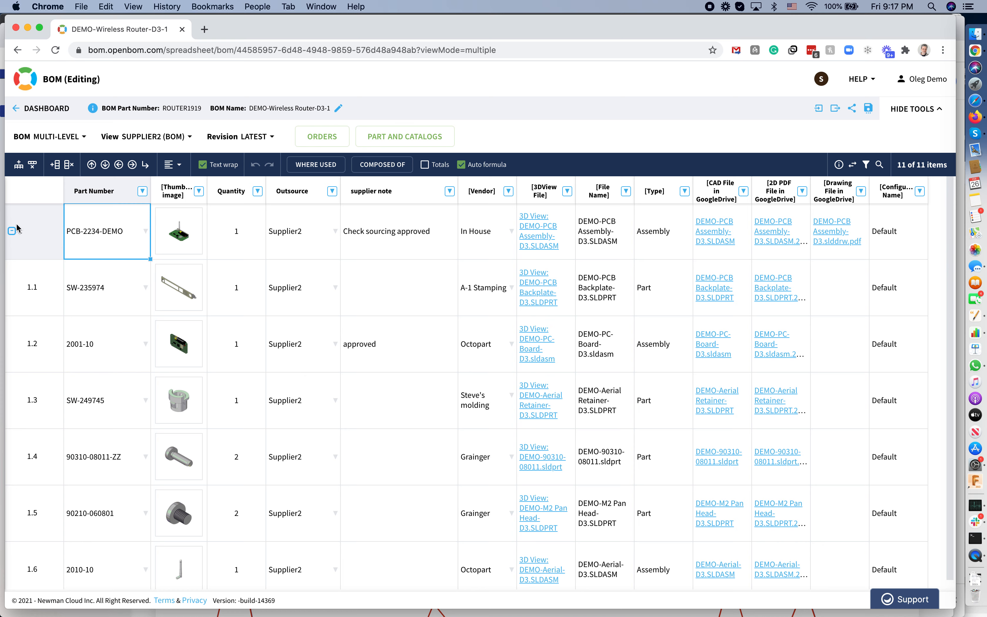
Turn the view off and collapse the PCB-2234-DEMO assembly row.
{"action": "left_click", "coordinate": [152, 137]}
{"action": "left_click", "coordinate": [162, 189]}
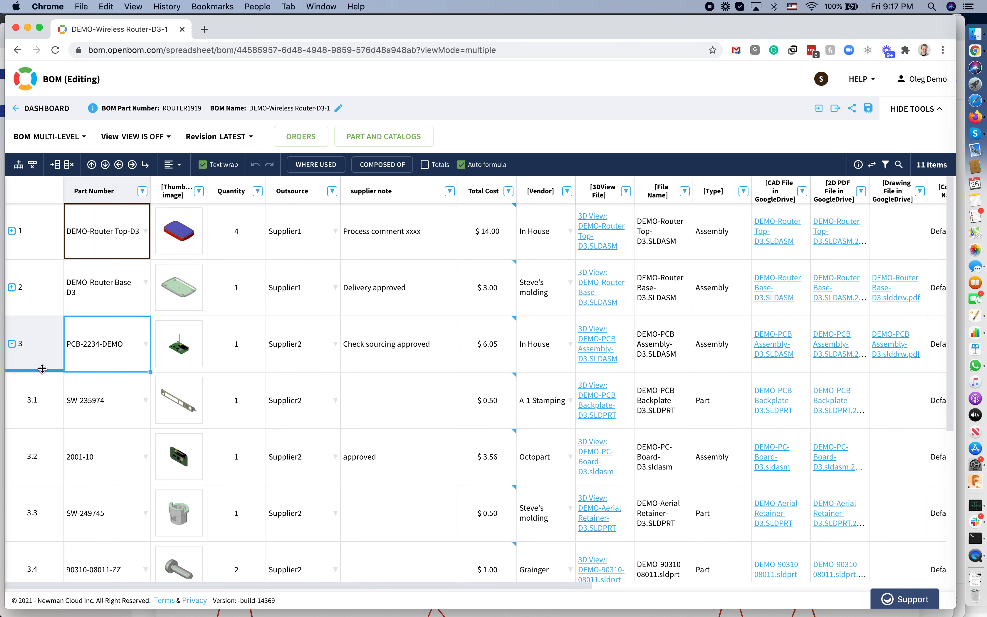
{"action": "left_click", "coordinate": [12, 344]}
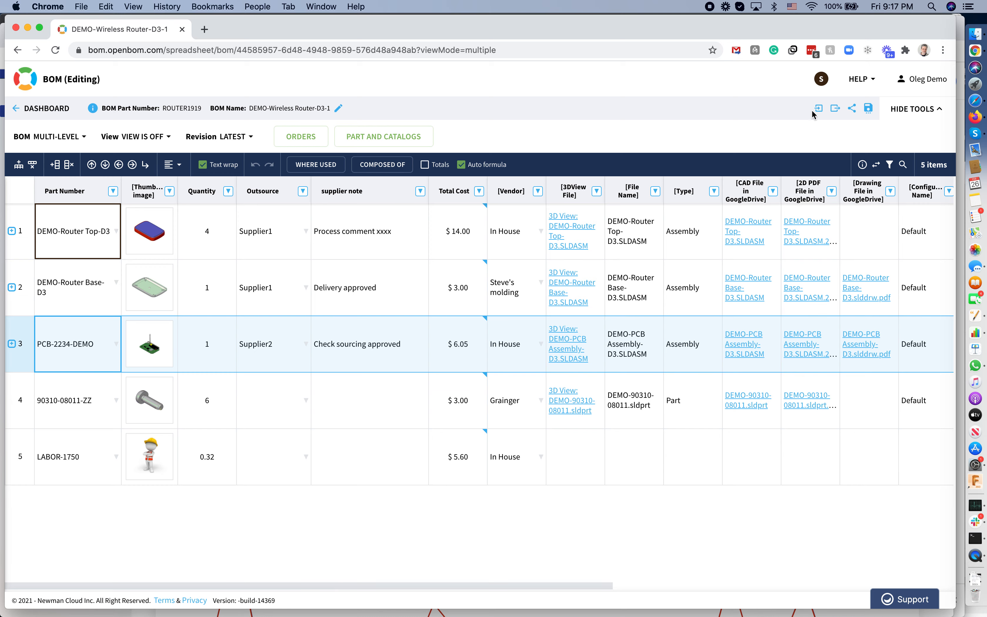
Open the BOM sharing settings to review which users it is shared with, then close them.
{"action": "left_click", "coordinate": [852, 108]}
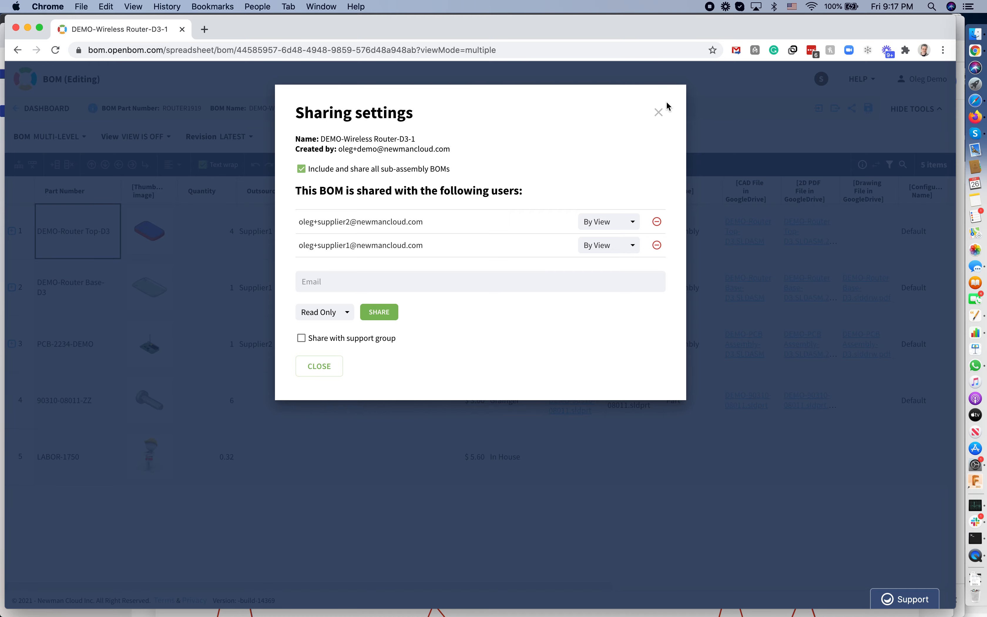
{"action": "left_click", "coordinate": [659, 113]}
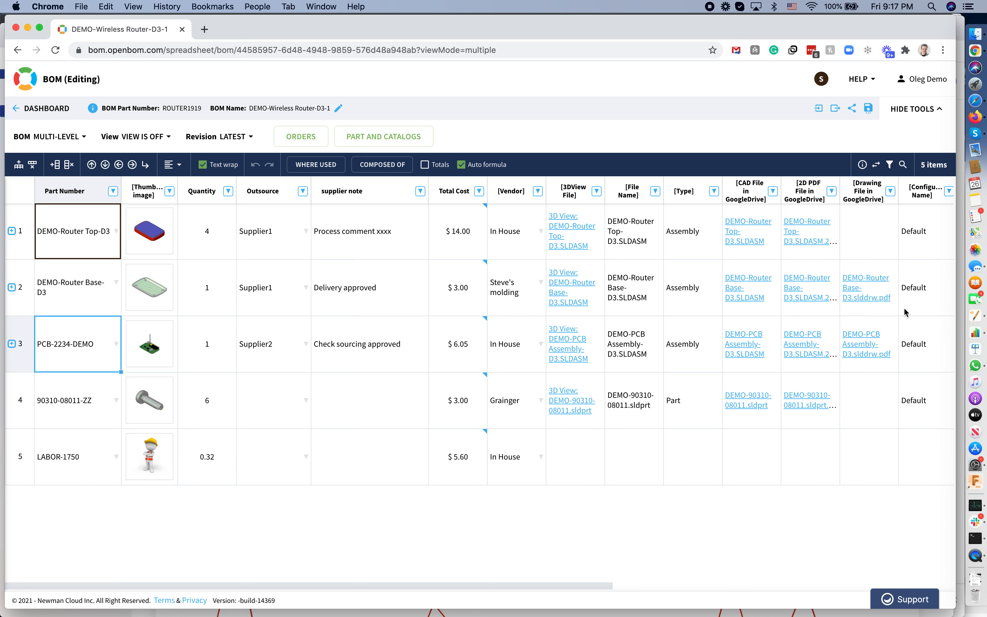
Resize the owner's BOM window to half width beside the two supplier browser windows.
{"action": "mouse_move", "coordinate": [948, 305]}
{"action": "left_mouse_down"}
{"action": "mouse_move", "coordinate": [869, 311]}
{"action": "mouse_move", "coordinate": [952, 323]}
{"action": "left_mouse_up"}
{"action": "key", "text": "super+Tab"}
{"action": "key", "text": "super+Tab"}
{"action": "key", "text": "super+Tab"}
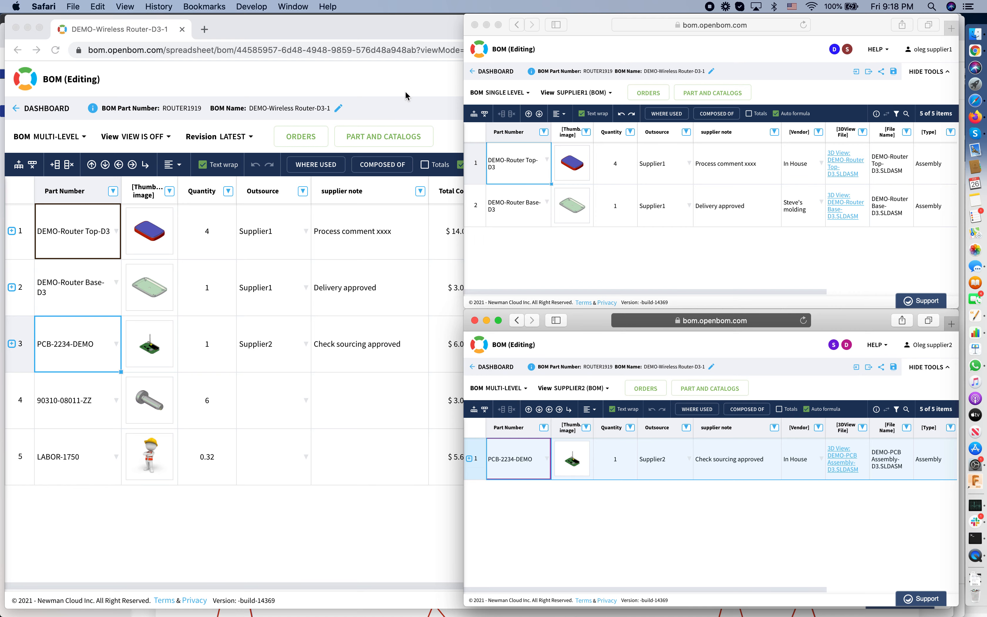
{"action": "left_click", "coordinate": [416, 93]}
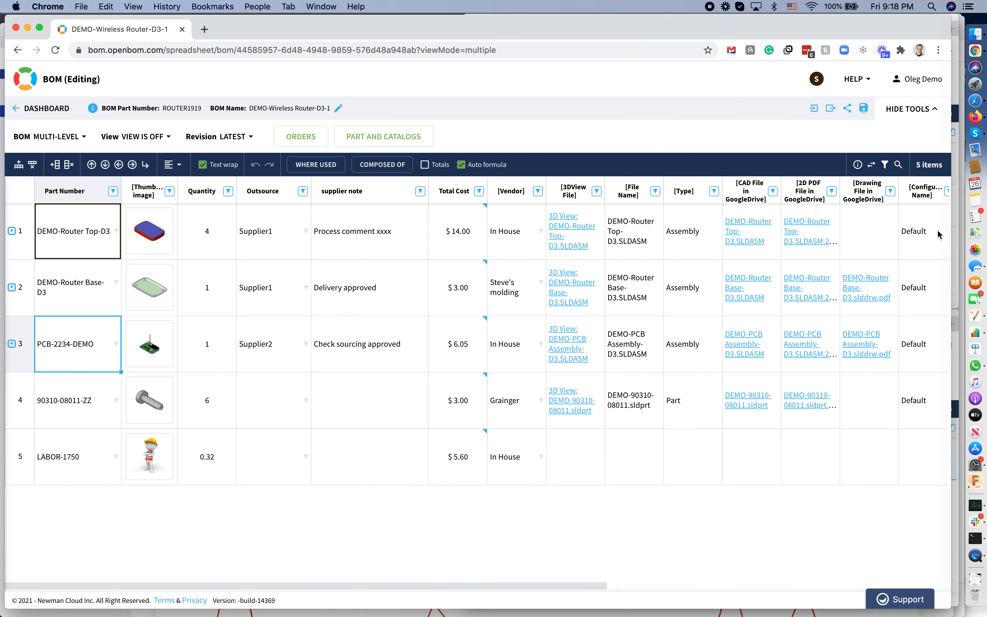
{"action": "left_click_drag", "start_coordinate": [952, 248], "coordinate": [459, 279]}
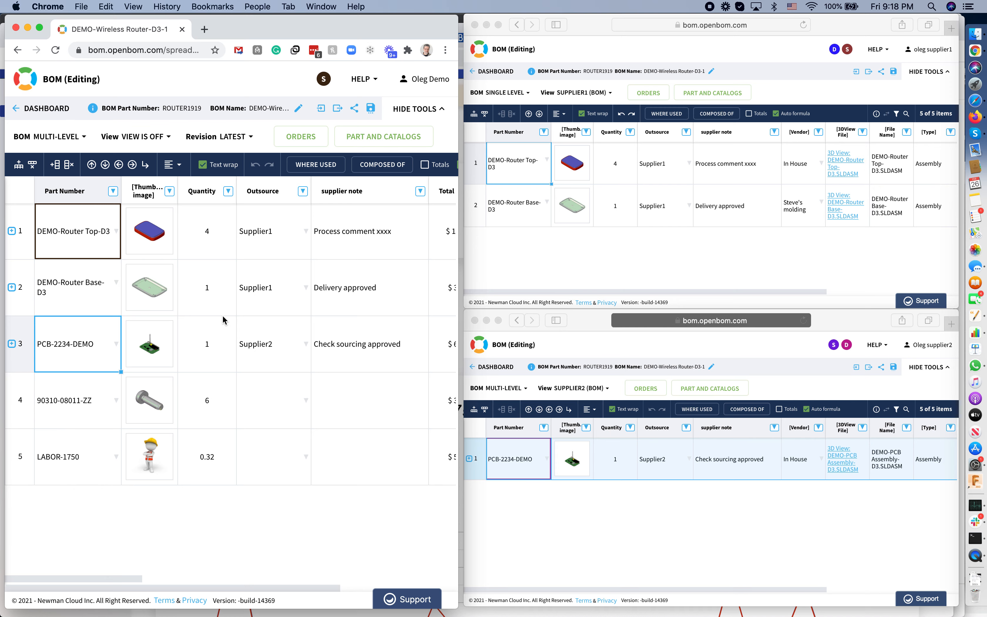
{"action": "left_click", "coordinate": [219, 351]}
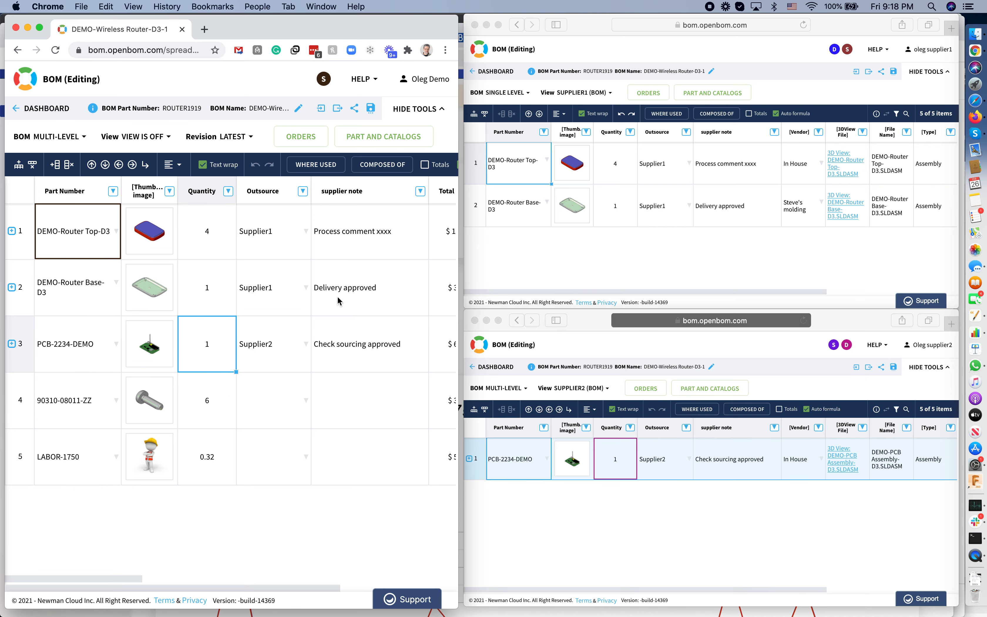
Check the view selection available in each supplier's BOM window.
{"action": "left_click", "coordinate": [565, 254]}
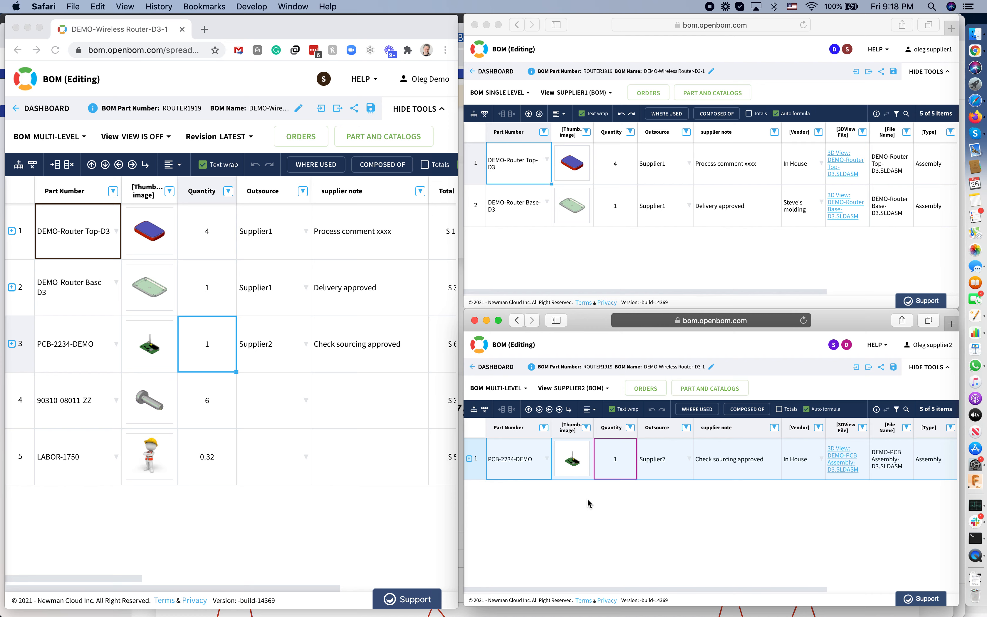
{"action": "left_click", "coordinate": [578, 97]}
{"action": "left_click", "coordinate": [580, 97]}
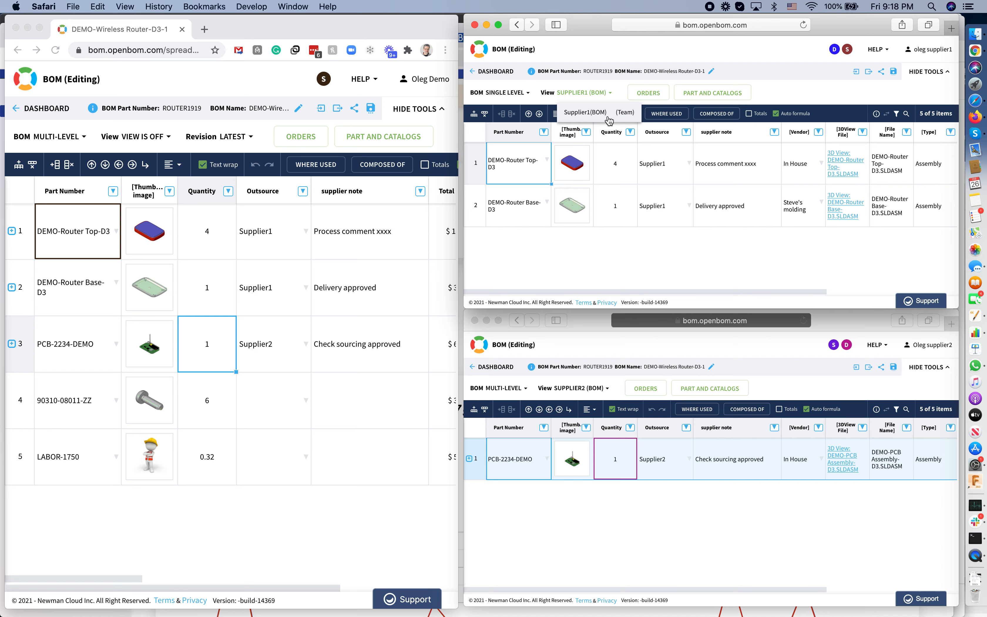
{"action": "left_click", "coordinate": [591, 96]}
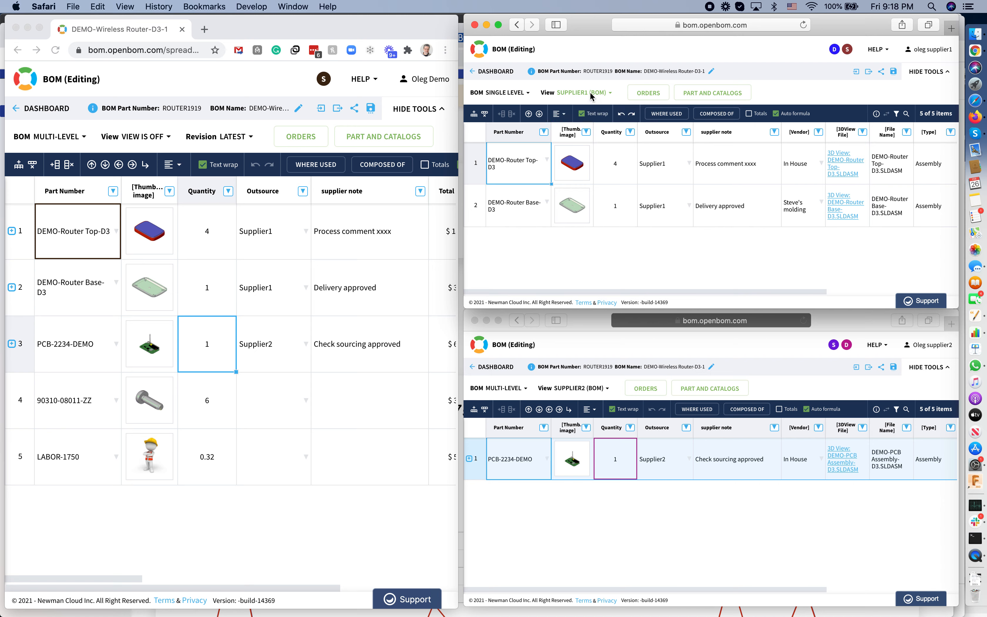
{"action": "left_click", "coordinate": [587, 388]}
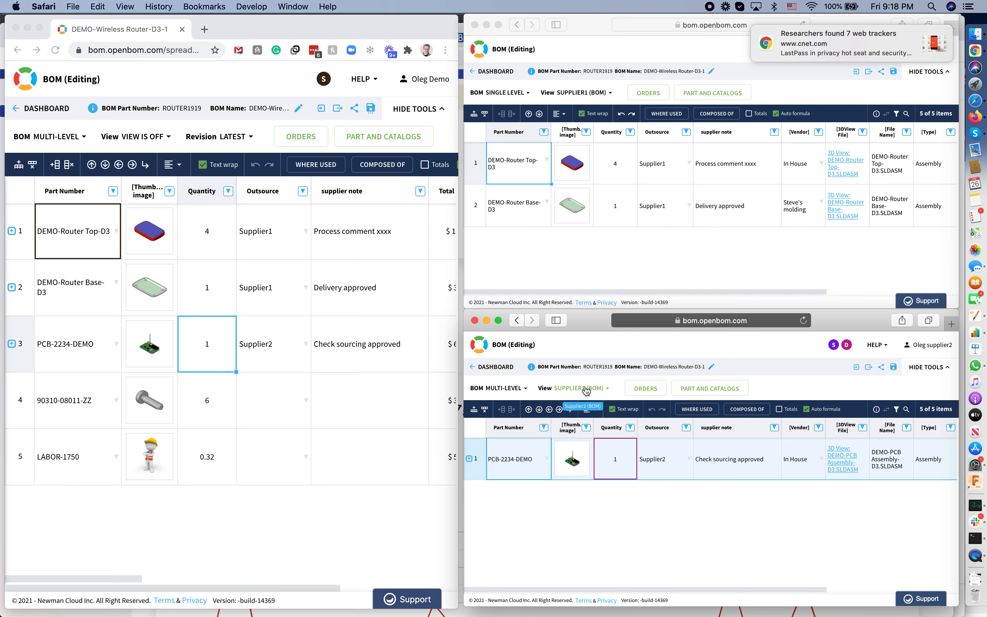
In the Supplier2 window, expand the PCB-2234-DEMO assembly row to show its sub-parts.
{"action": "left_click", "coordinate": [586, 388]}
{"action": "left_click", "coordinate": [586, 389]}
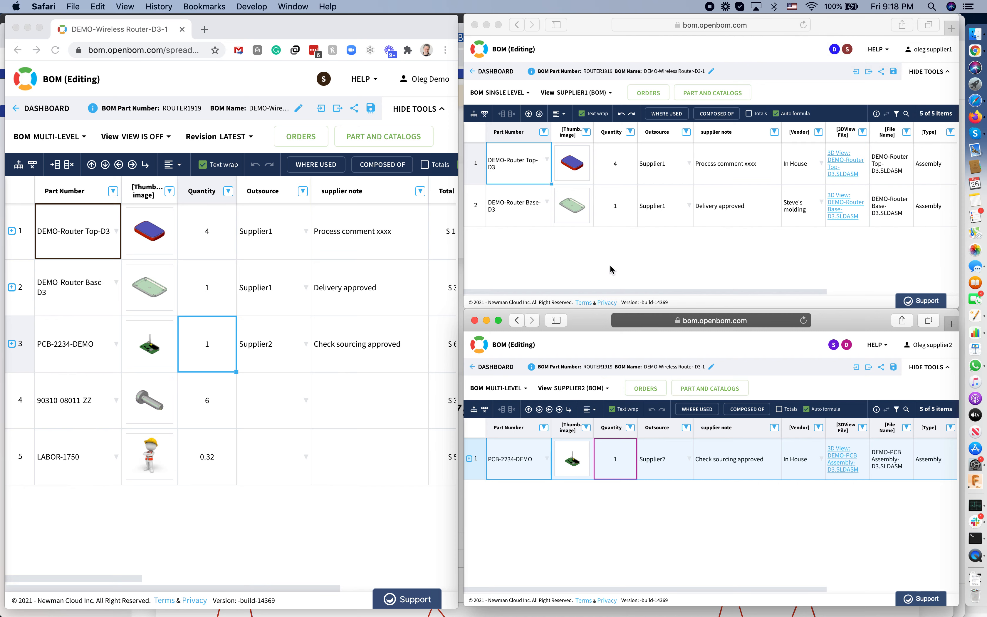
{"action": "left_click", "coordinate": [469, 459]}
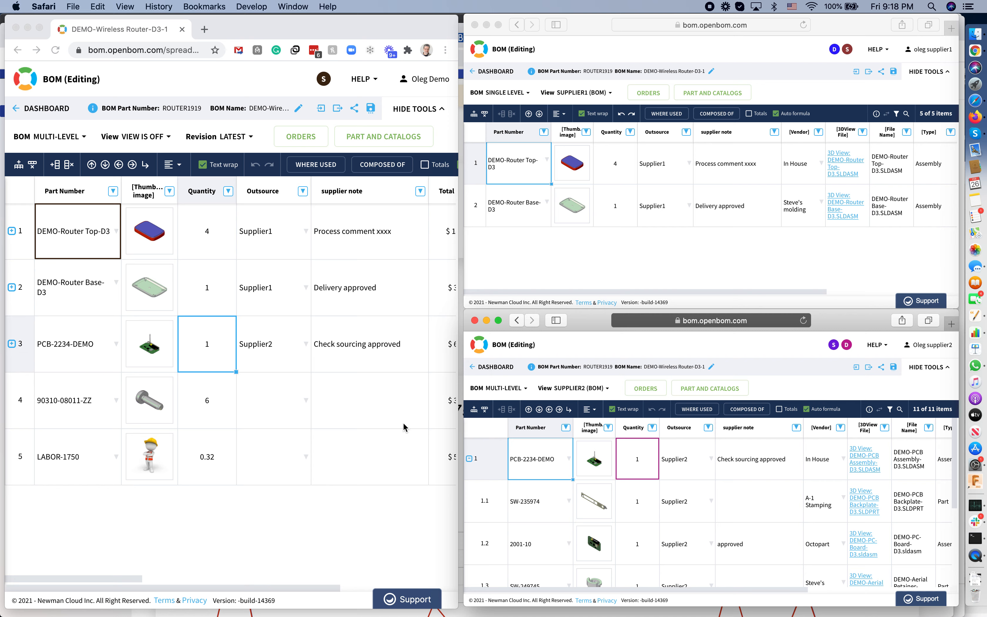
Expand PCB-2234-DEMO in the owner's BOM and browse its sub-parts in both the owner and Supplier2 windows.
{"action": "left_click", "coordinate": [11, 346]}
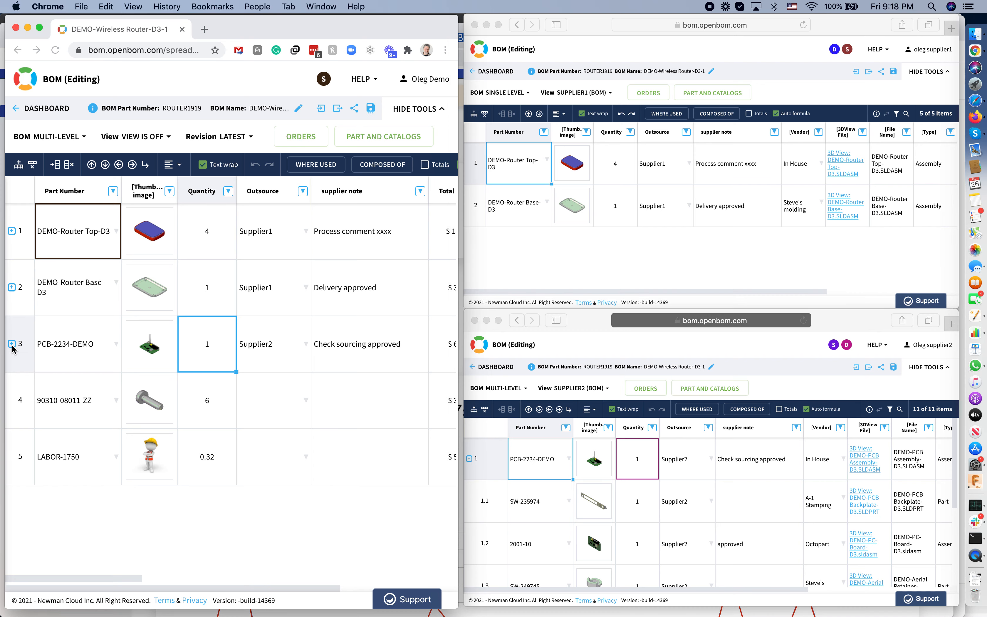
{"action": "left_click", "coordinate": [11, 344]}
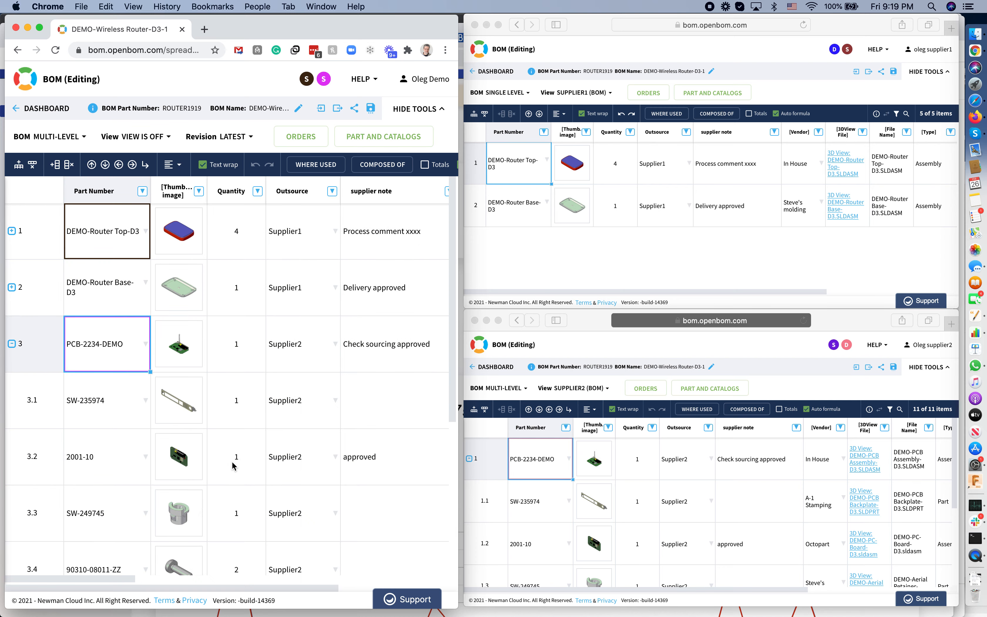
{"action": "scroll", "coordinate": [240, 484], "scroll_direction": "down", "scroll_amount": 3}
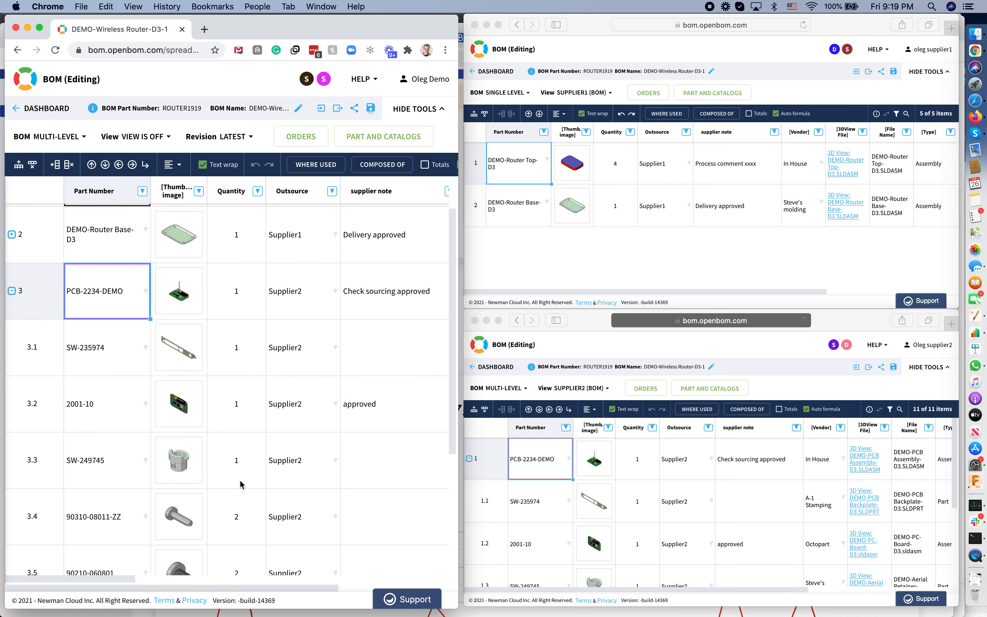
{"action": "scroll", "coordinate": [562, 493], "scroll_direction": "down", "scroll_amount": 3}
{"action": "scroll", "coordinate": [562, 494], "scroll_direction": "down", "scroll_amount": 1}
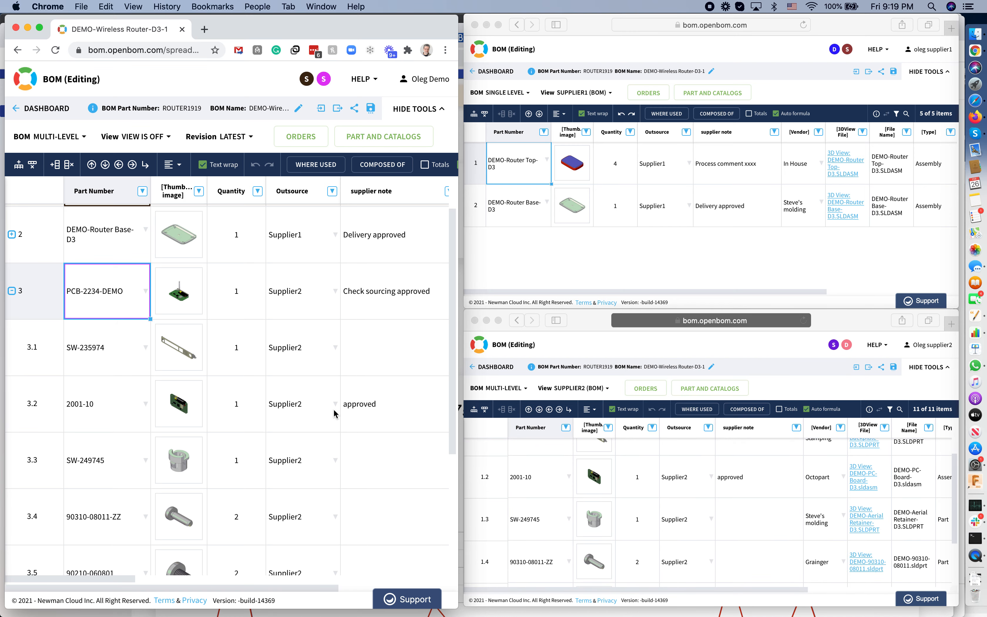
{"action": "scroll", "coordinate": [333, 409], "scroll_direction": "up", "scroll_amount": 2}
{"action": "scroll", "coordinate": [333, 409], "scroll_direction": "left", "scroll_amount": 1}
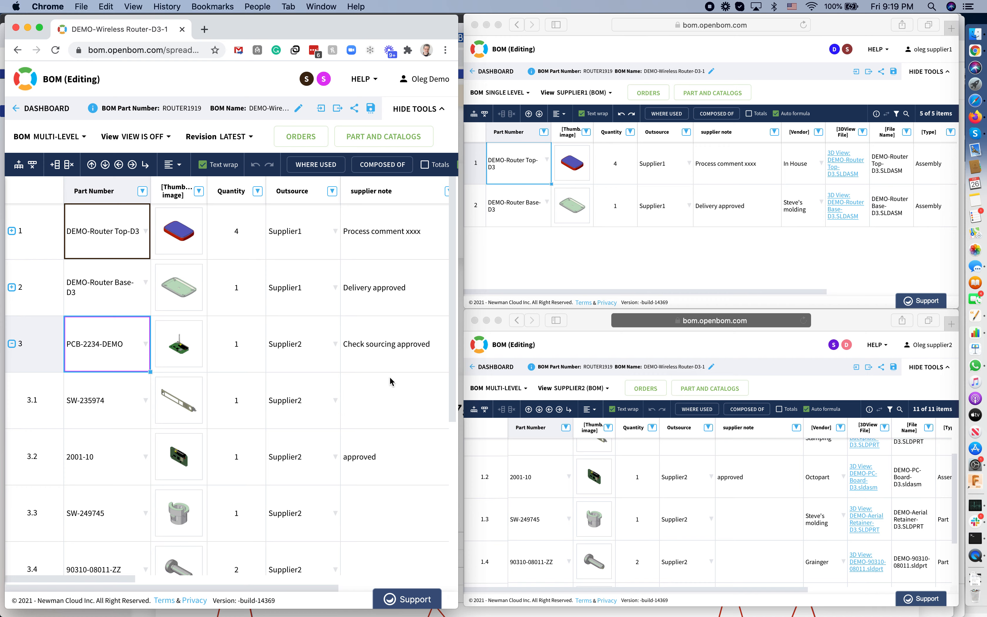
Change the supplier note of PCB-2234-DEMO in the owner's BOM to "Validation required".
{"action": "left_click", "coordinate": [394, 355]}
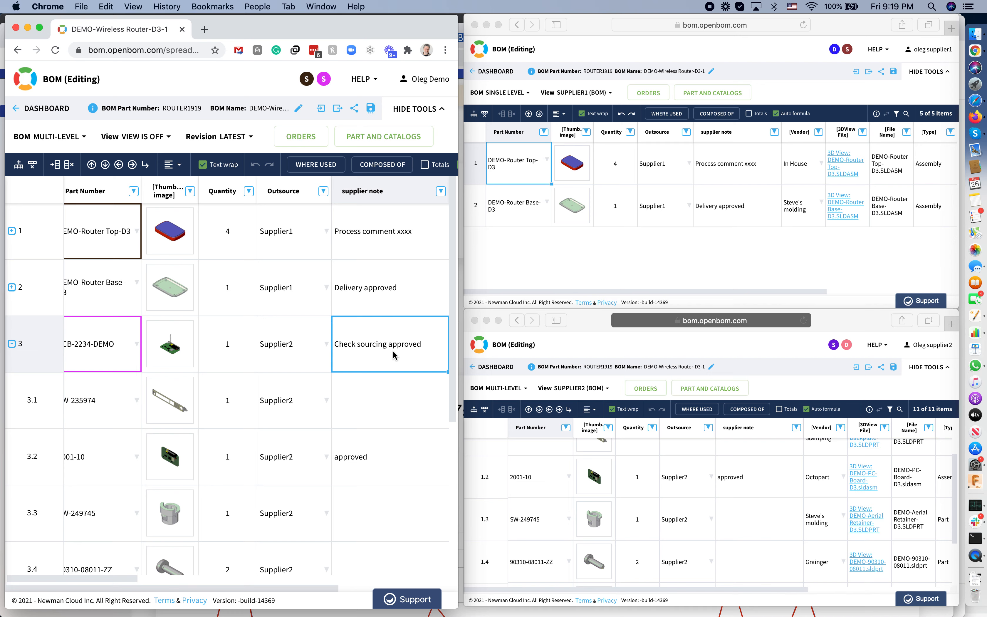
{"action": "scroll", "coordinate": [628, 505], "scroll_direction": "up", "scroll_amount": 2}
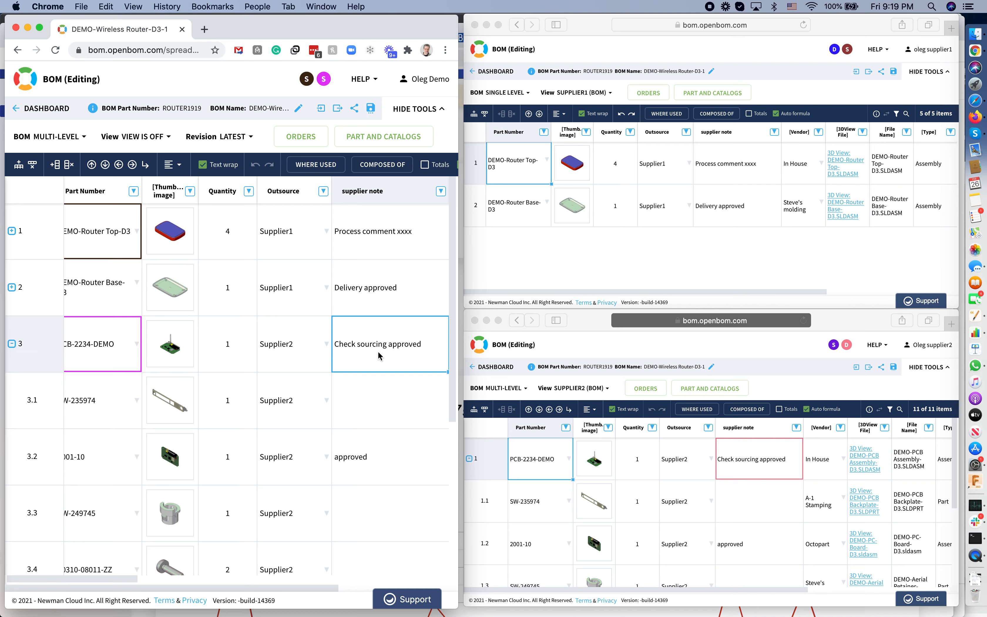
{"action": "double_click", "coordinate": [399, 353]}
{"action": "double_click", "coordinate": [399, 327]}
{"action": "type", "text": "valida"}
{"action": "key", "text": "super+a"}
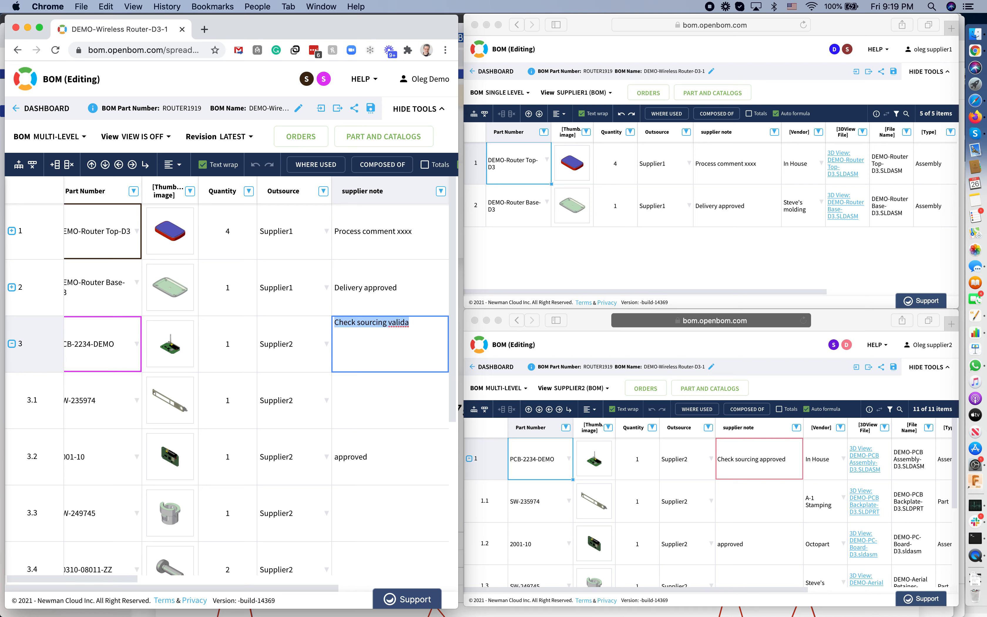
{"action": "type", "text": "Validation required"}
{"action": "key", "text": "Return"}
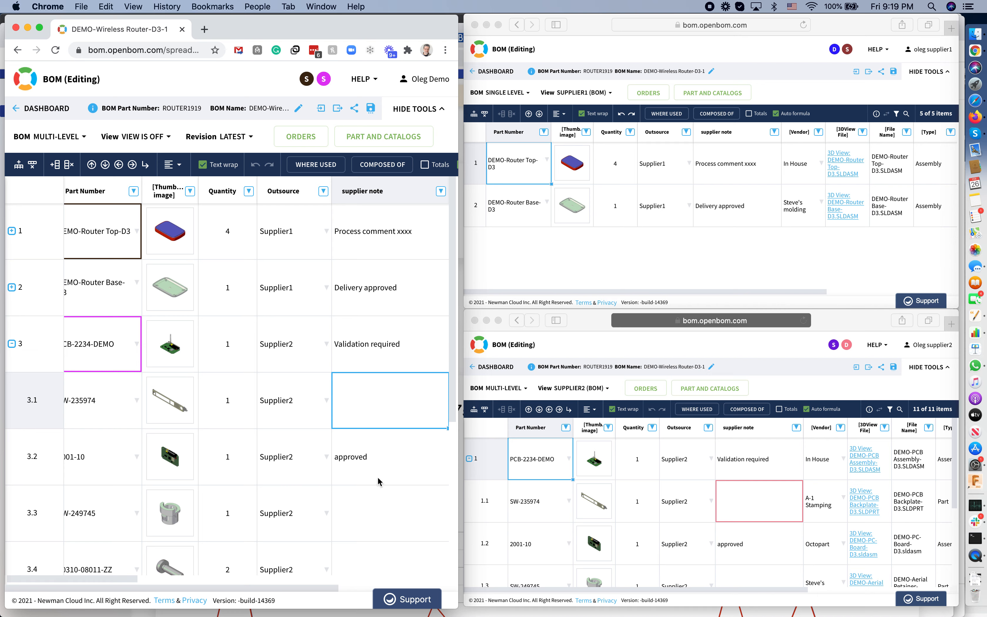
Set the quantity of DEMO-Router Base-D3 to 2 in the owner's BOM.
{"action": "left_click", "coordinate": [220, 350]}
{"action": "scroll", "coordinate": [390, 357], "scroll_direction": "right", "scroll_amount": 1}
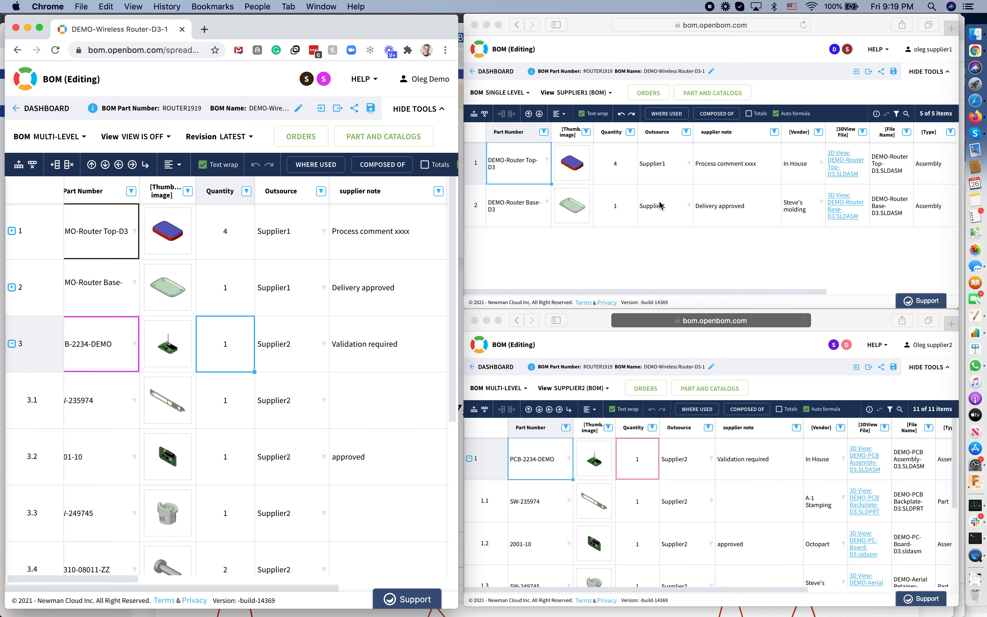
{"action": "left_click", "coordinate": [225, 293]}
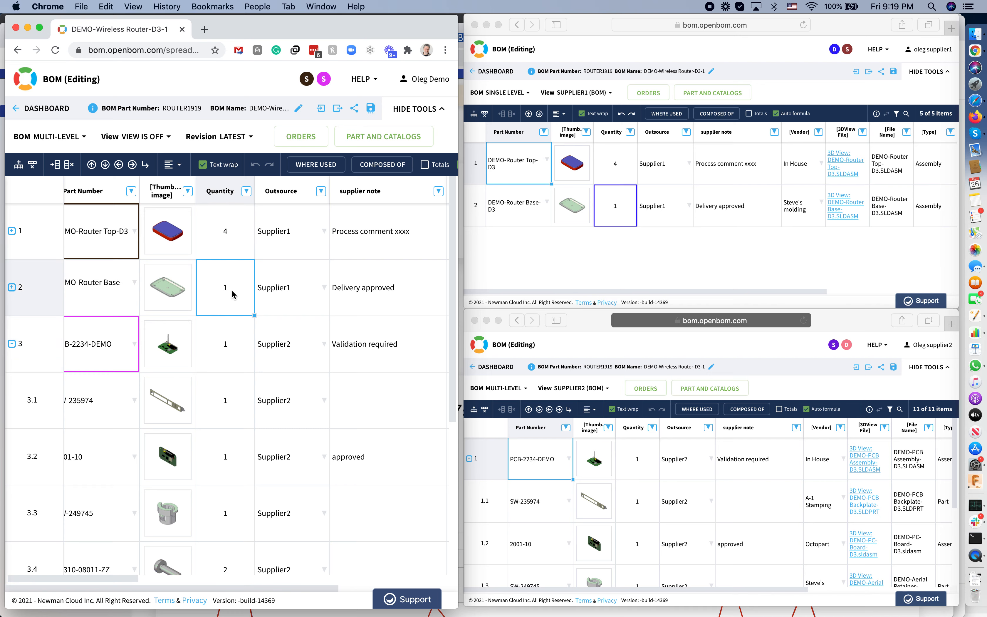
{"action": "type", "text": "2"}
{"action": "key", "text": "Tab"}
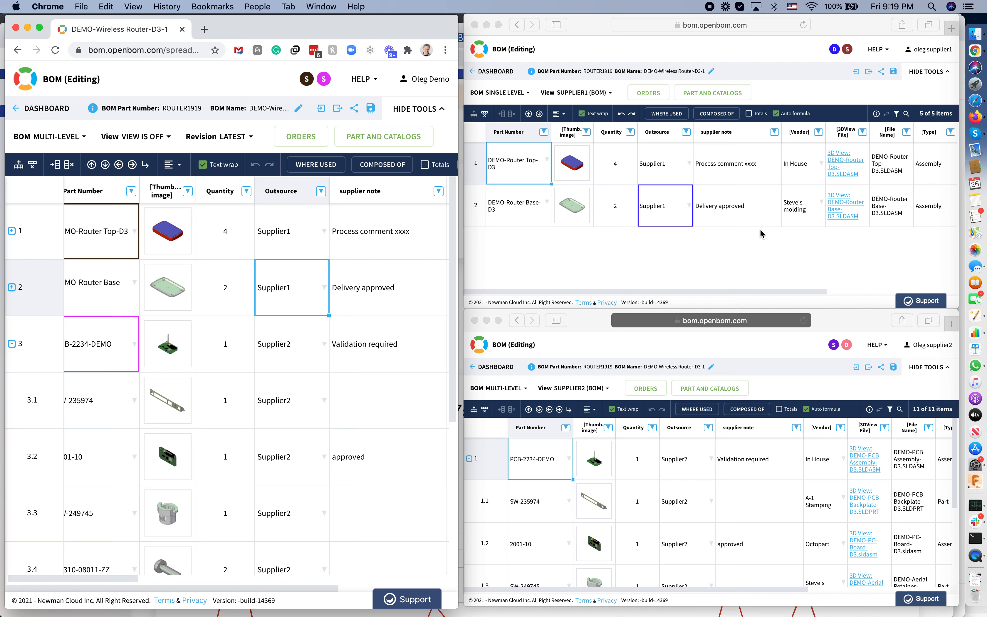
Change the supplier note of DEMO-Router Top-D3 to "Process approved" in the owner's BOM.
{"action": "left_click", "coordinate": [404, 245]}
{"action": "double_click", "coordinate": [404, 245]}
{"action": "key", "text": "BackSpace"}
{"action": "key", "text": "BackSpace"}
{"action": "key", "text": "BackSpace"}
{"action": "key", "text": "BackSpace"}
{"action": "key", "text": "BackSpace"}
{"action": "key", "text": "BackSpace"}
{"action": "key", "text": "BackSpace"}
{"action": "key", "text": "BackSpace"}
{"action": "key", "text": "BackSpace"}
{"action": "key", "text": "BackSpace"}
{"action": "key", "text": "BackSpace"}
{"action": "key", "text": "BackSpace"}
{"action": "type", "text": "approved"}
{"action": "key", "text": "Return"}
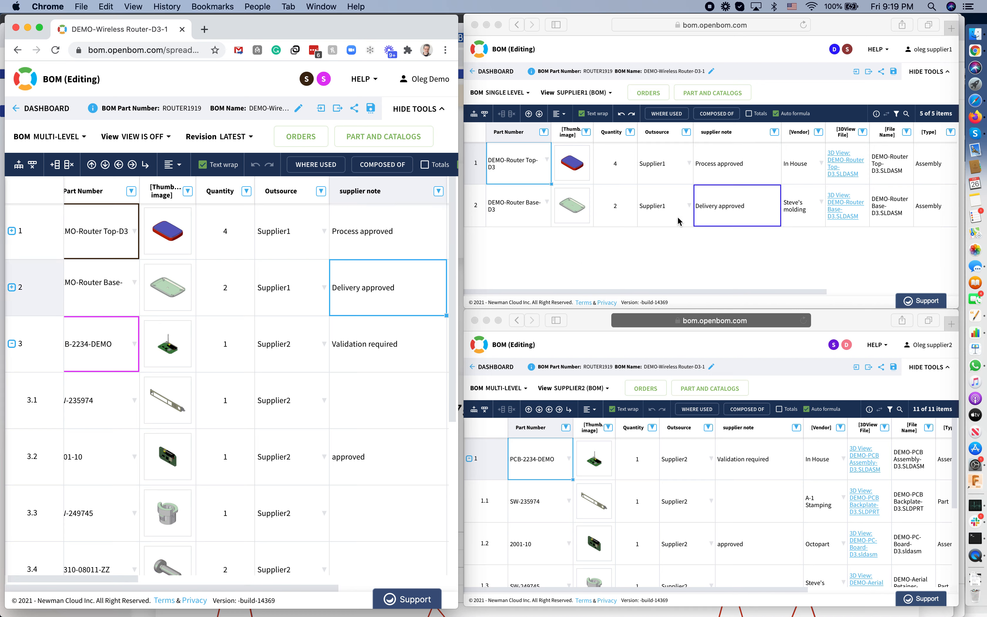
As Supplier1, extend the DEMO-Router Top-D3 supplier note to "Process approved and validated".
{"action": "double_click", "coordinate": [752, 167]}
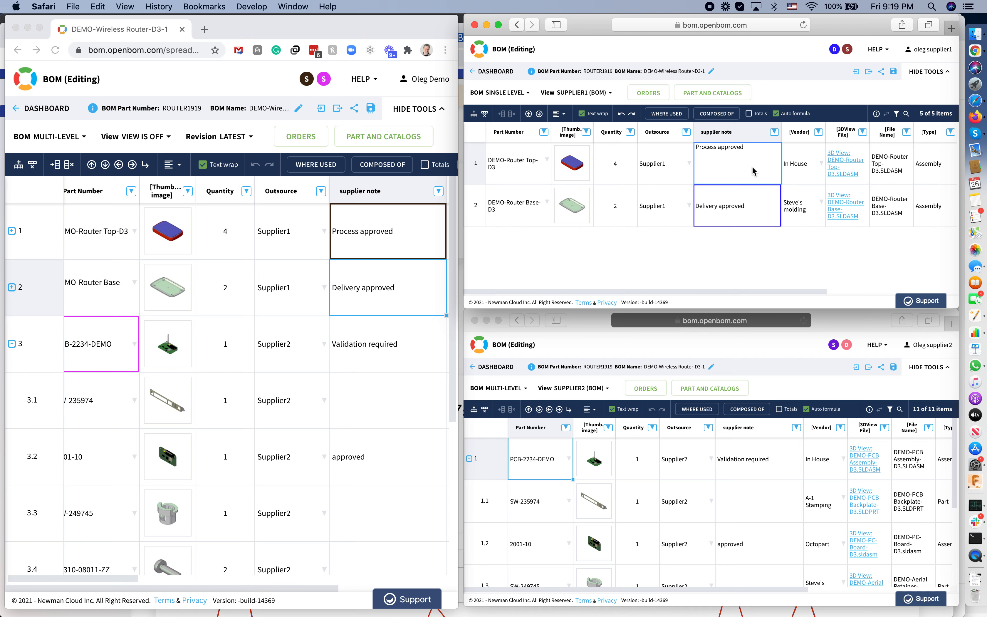
{"action": "type", "text": "and validated"}
{"action": "key", "text": "Return"}
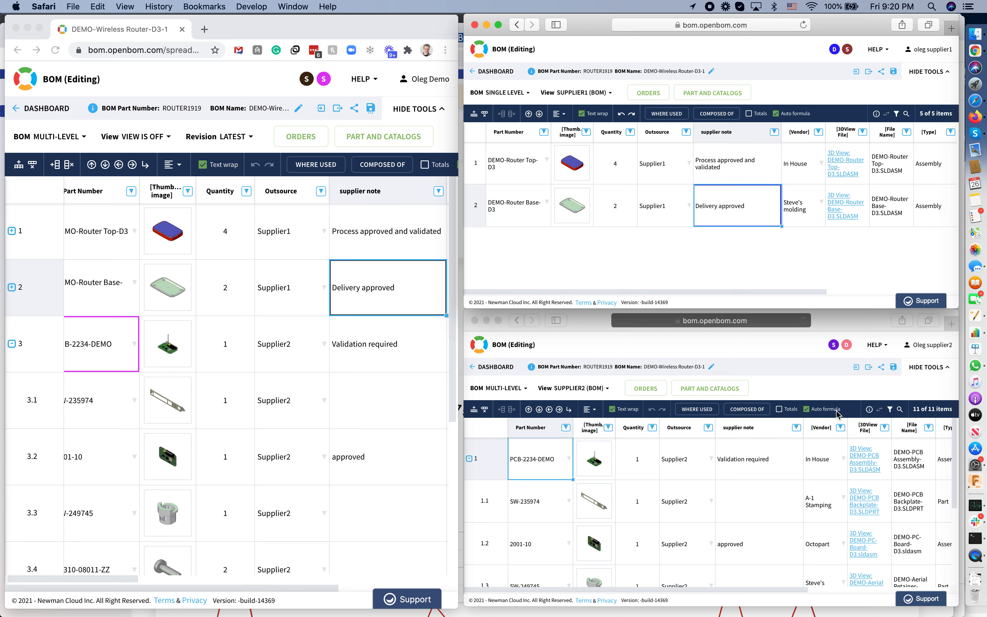
Collapse the PCB-2234-DEMO assembly row in the Supplier2 window.
{"action": "left_click", "coordinate": [469, 460]}
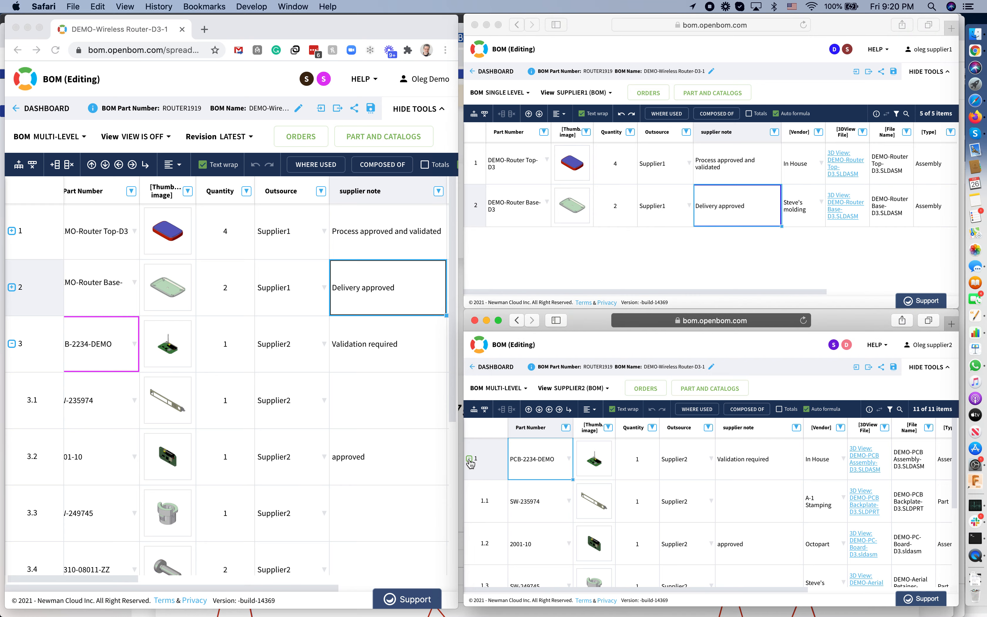
{"action": "left_click", "coordinate": [469, 460]}
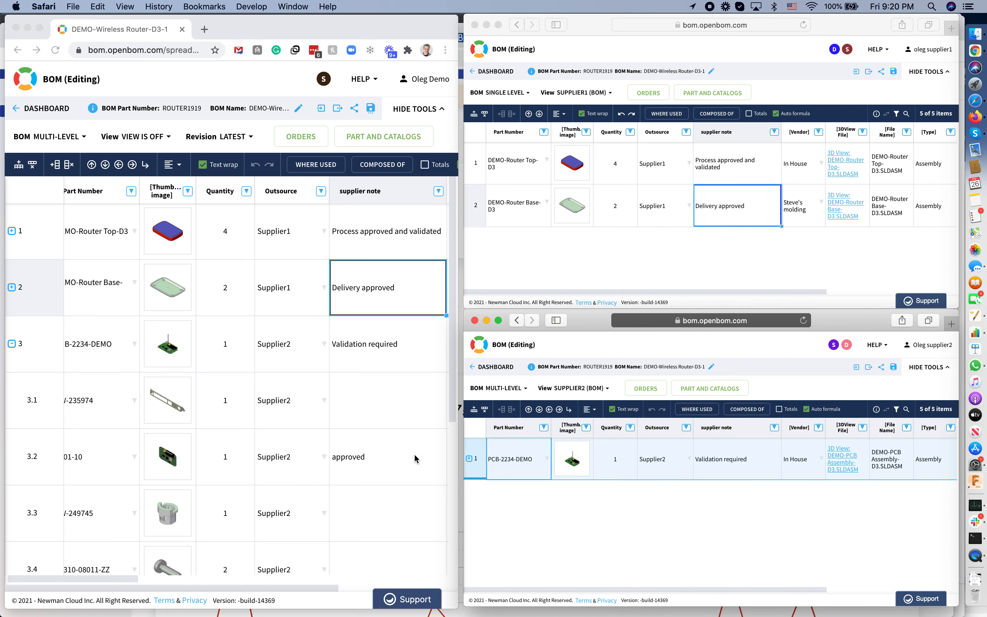